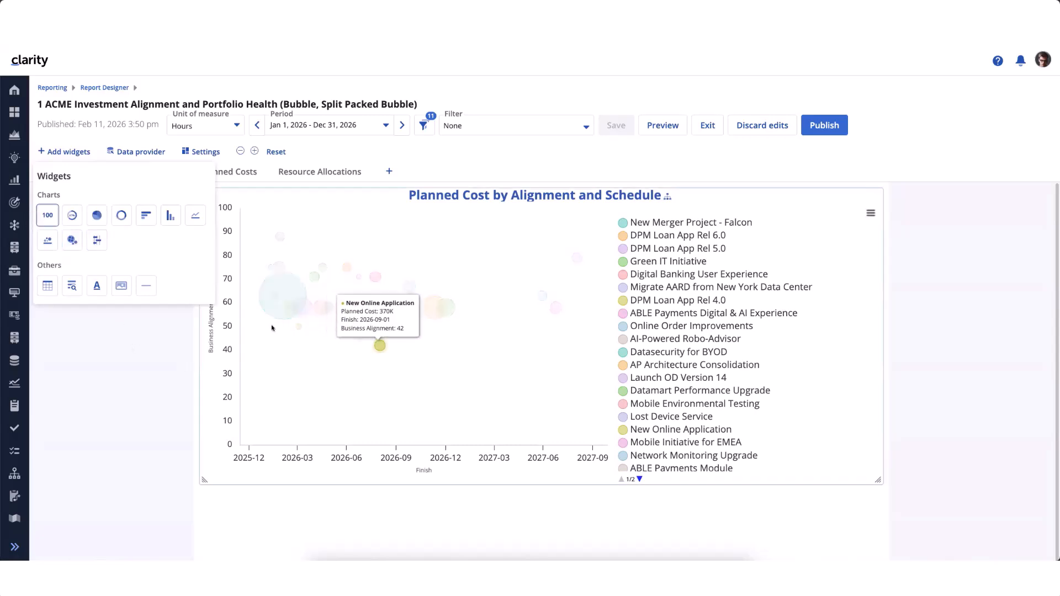
Close the widget selection and inspect individual bubbles in the Planned Cost by Alignment and Schedule chart.
{"action": "left_click", "coordinate": [466, 149]}
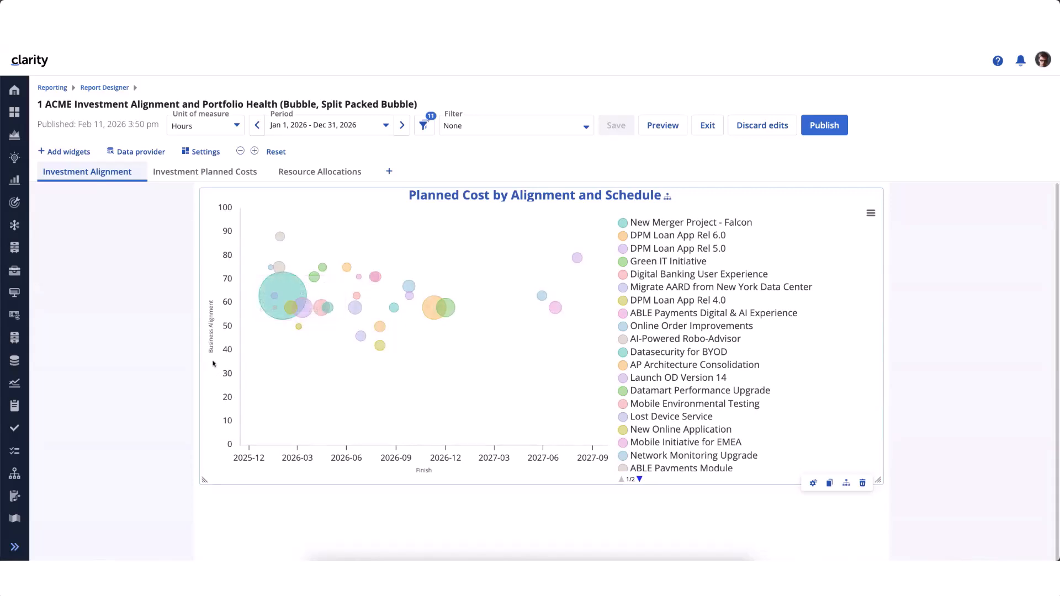
{"action": "mouse_move", "coordinate": [432, 317]}
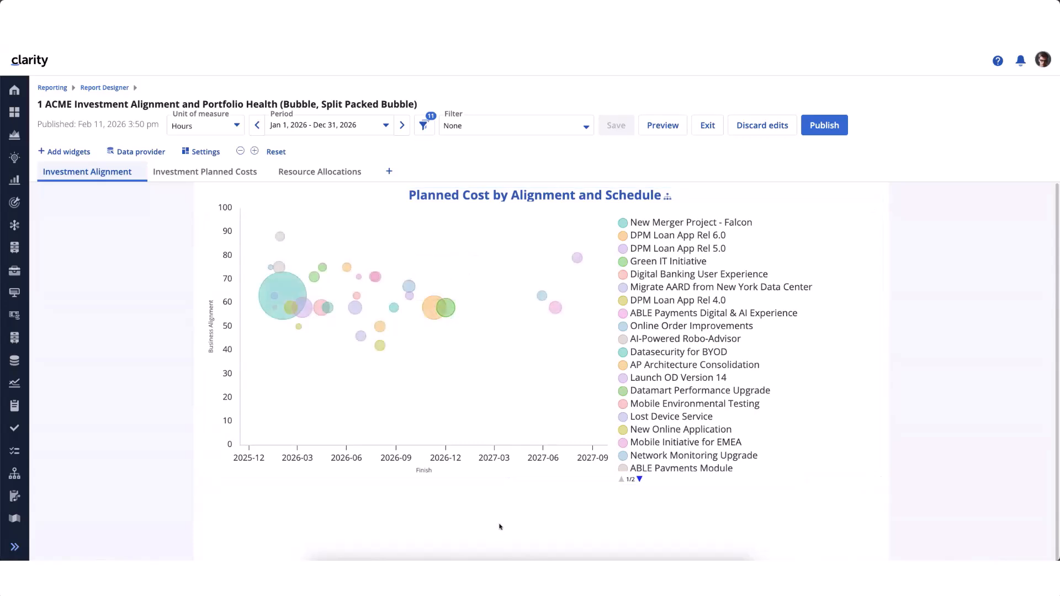
{"action": "mouse_move", "coordinate": [552, 308]}
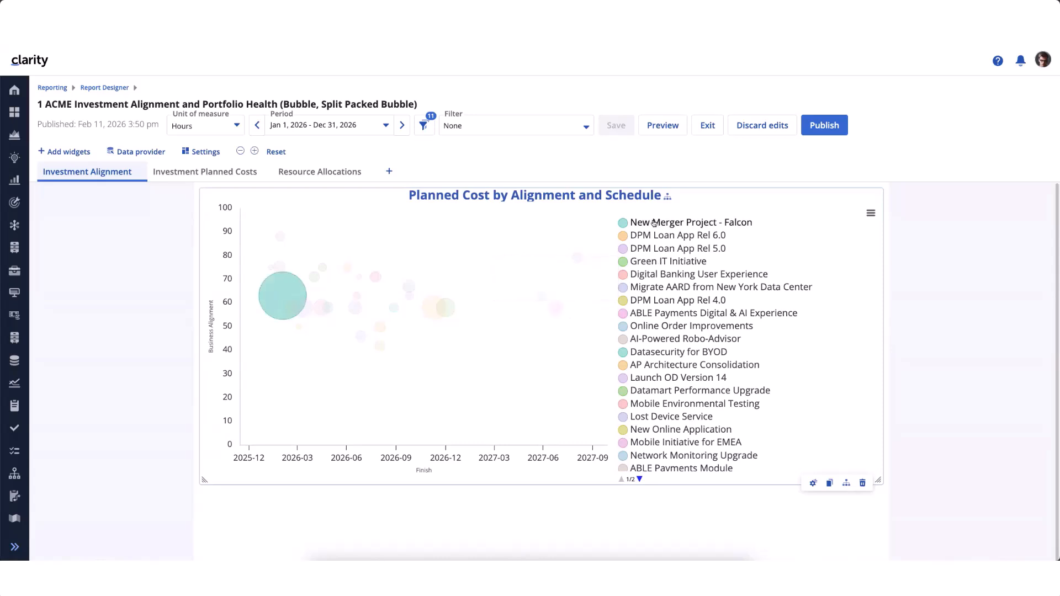
Hide the New Merger Project - Falcon bubble through the chart legend and show it again, repeating the comparison once.
{"action": "left_click", "coordinate": [653, 222]}
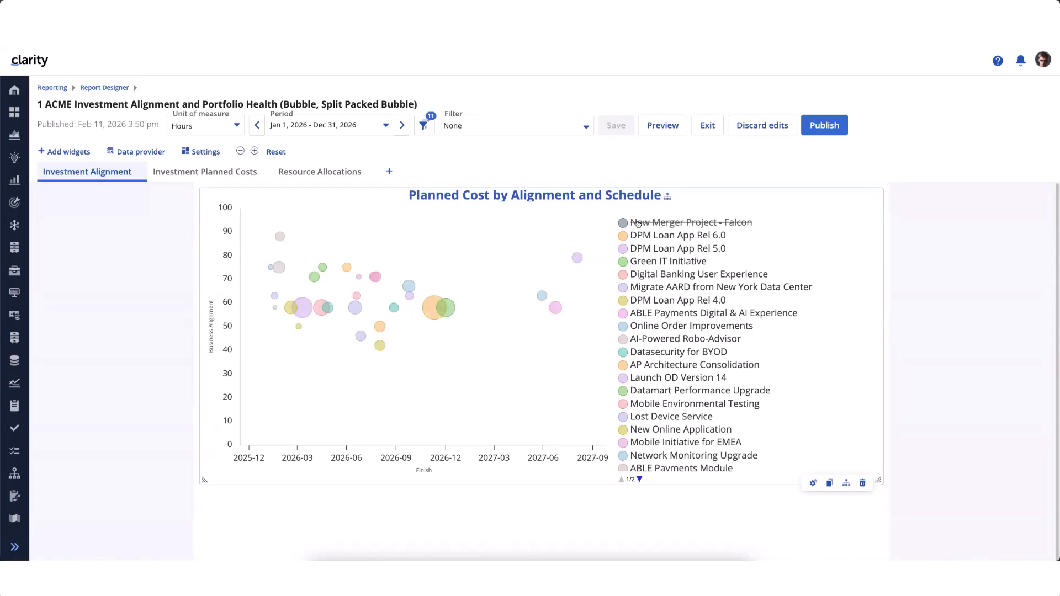
{"action": "left_click", "coordinate": [673, 224]}
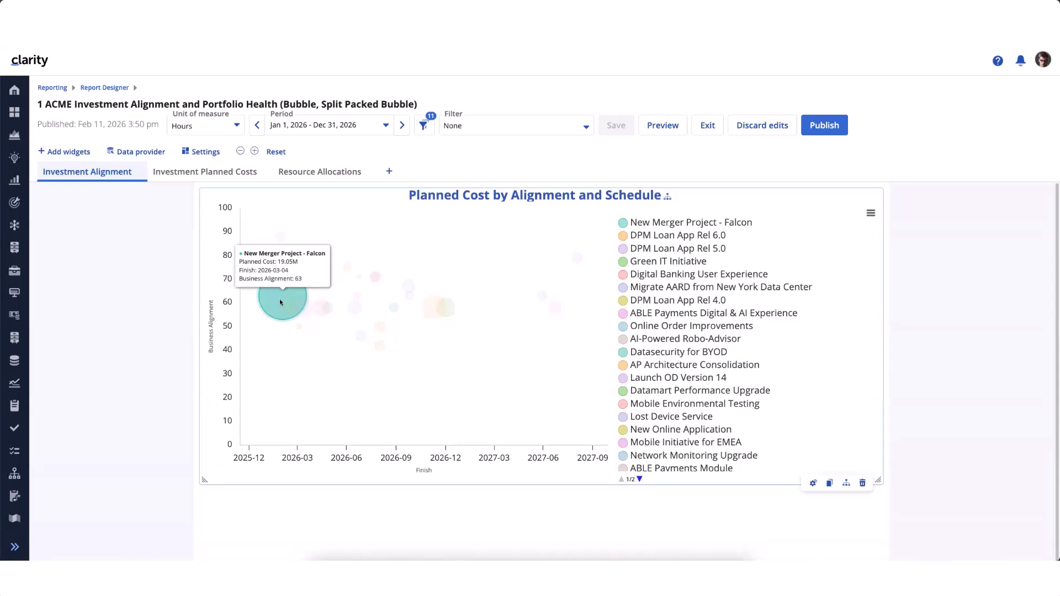
{"action": "left_click", "coordinate": [669, 222]}
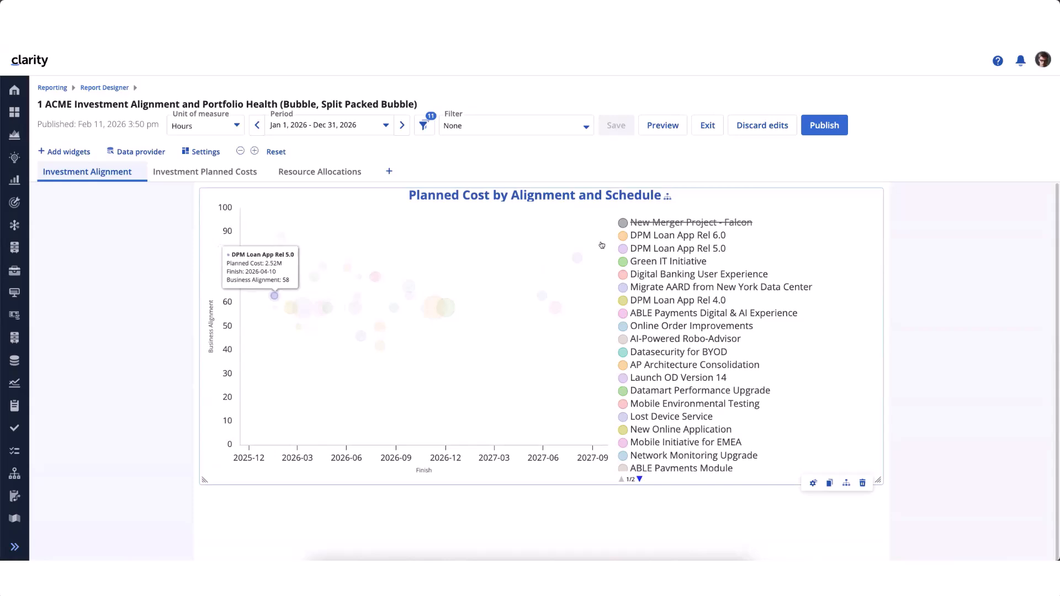
{"action": "left_click", "coordinate": [635, 223]}
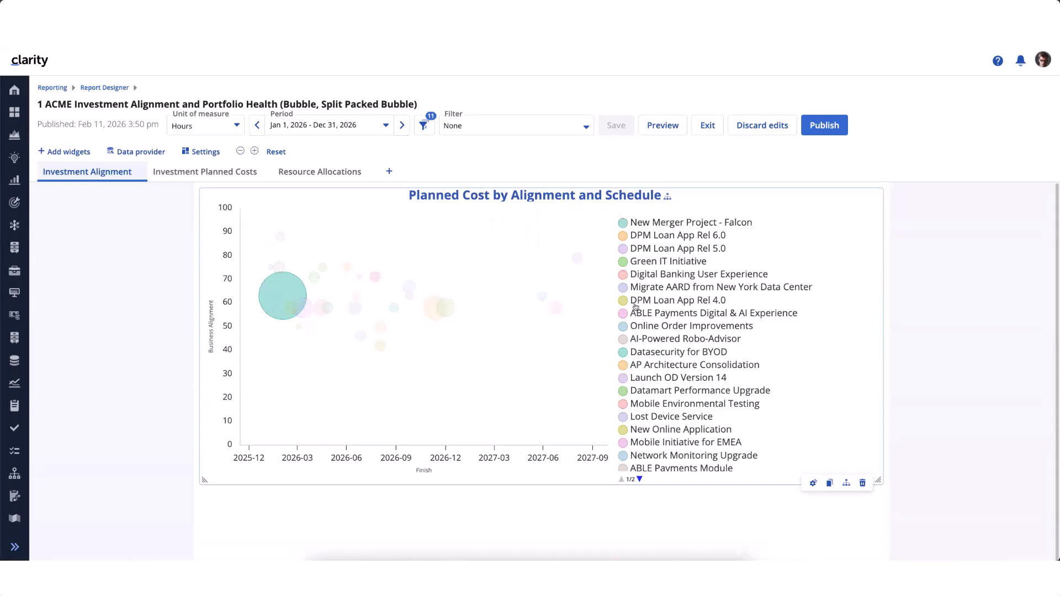
View the legend's second page and examine the bubble chart's type, dimension, metric and sort settings.
{"action": "left_click", "coordinate": [640, 479]}
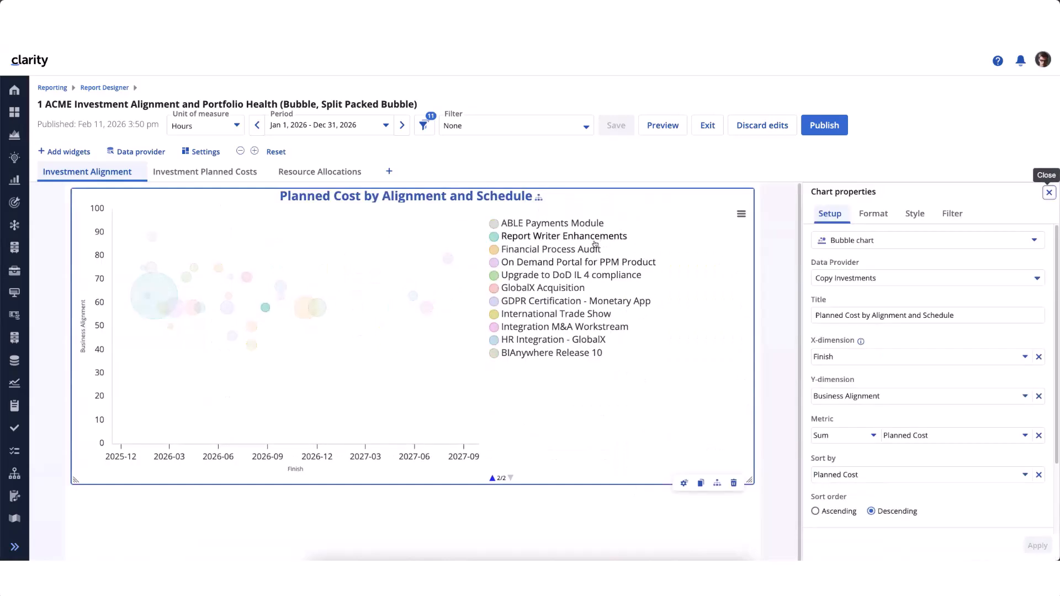
{"action": "left_click", "coordinate": [492, 479]}
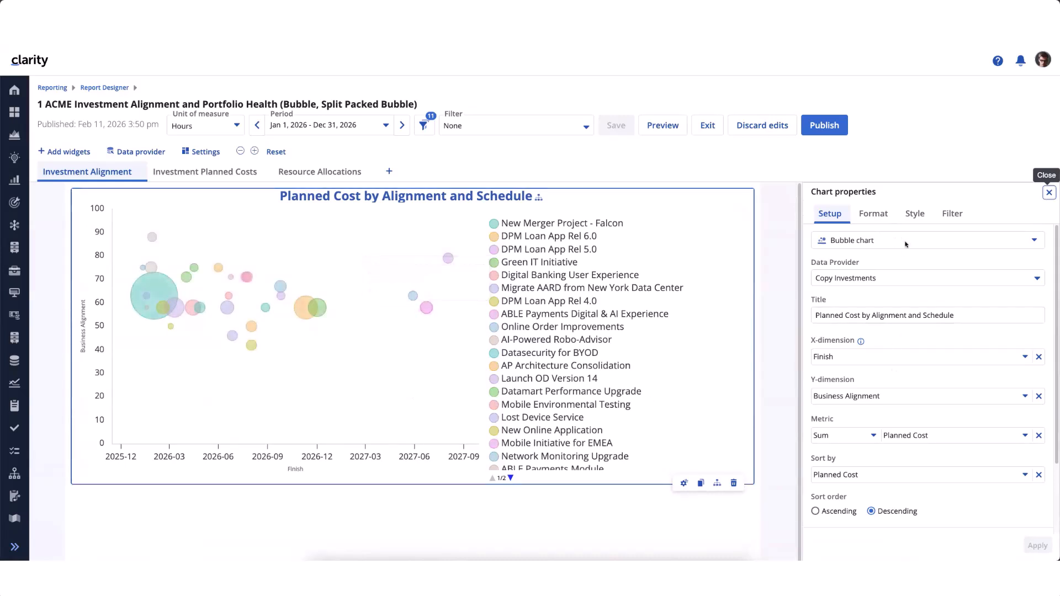
{"action": "left_click", "coordinate": [905, 242]}
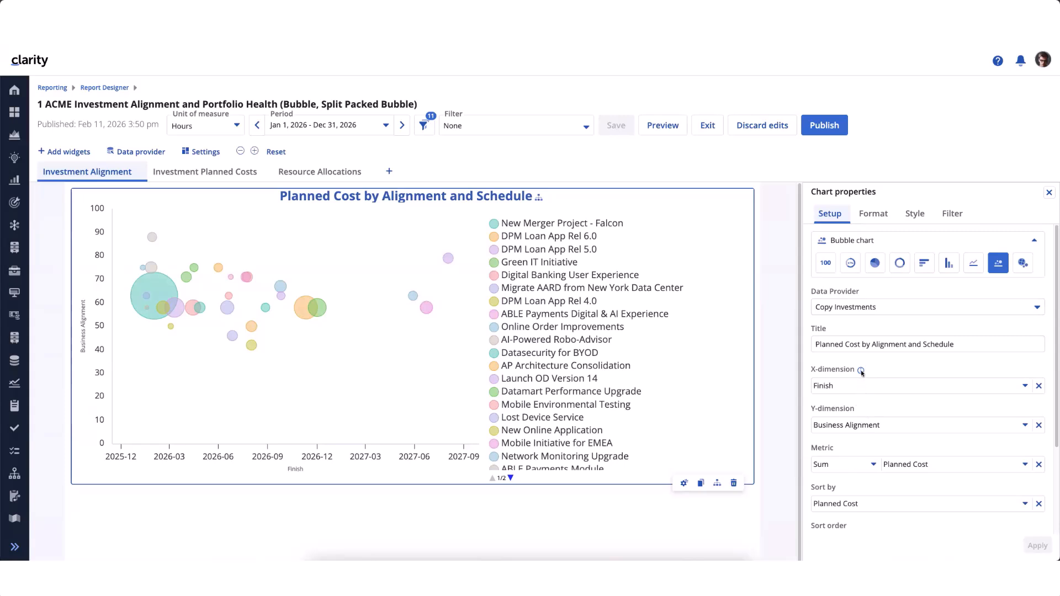
{"action": "mouse_move", "coordinate": [861, 371]}
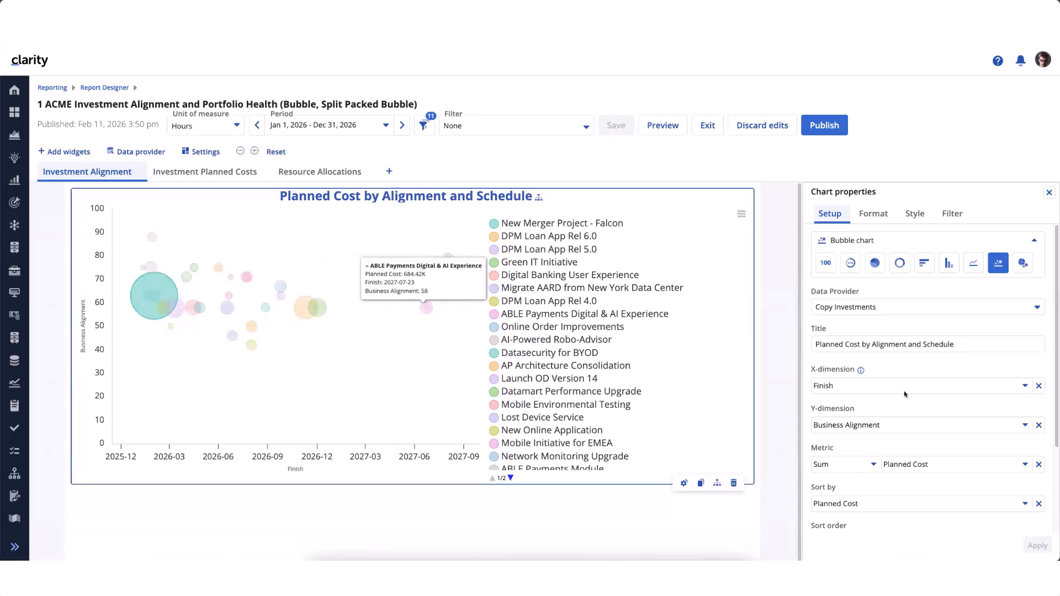
{"action": "scroll", "coordinate": [850, 360], "scroll_direction": "down", "scroll_amount": 2}
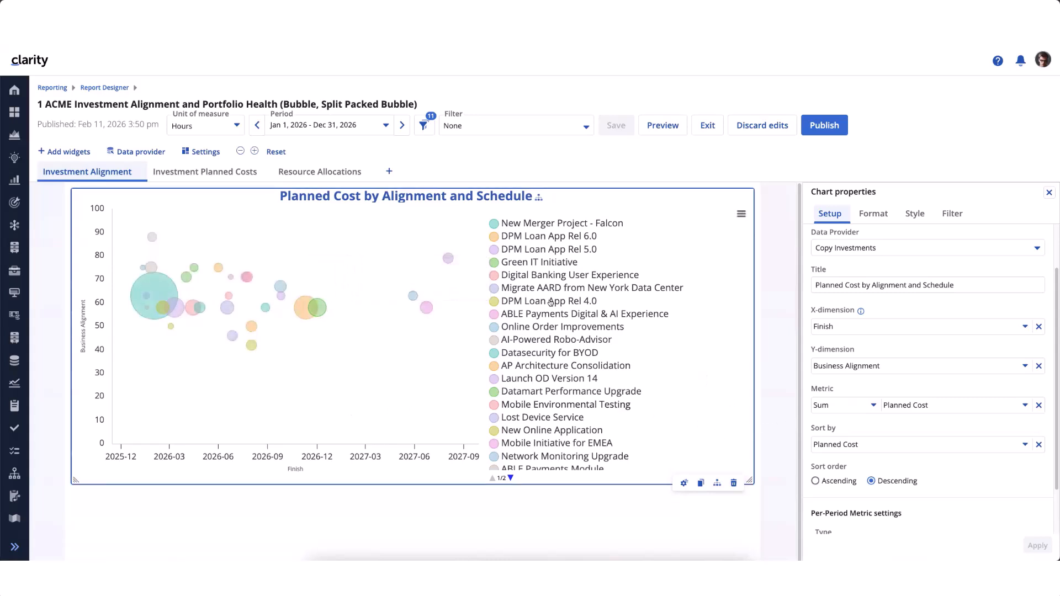
{"action": "left_click", "coordinate": [874, 217]}
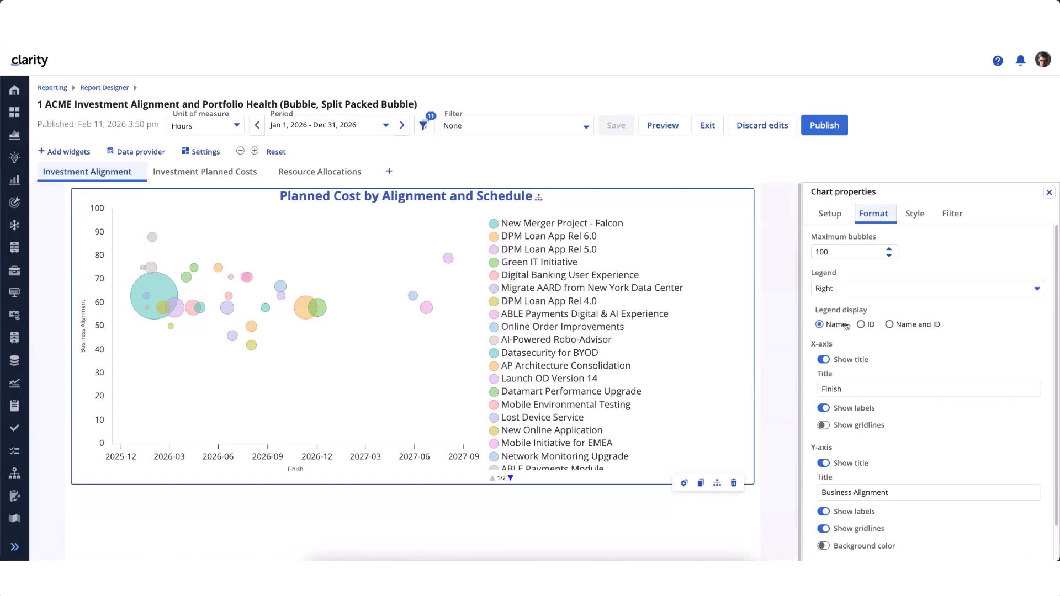
{"action": "left_click", "coordinate": [828, 213]}
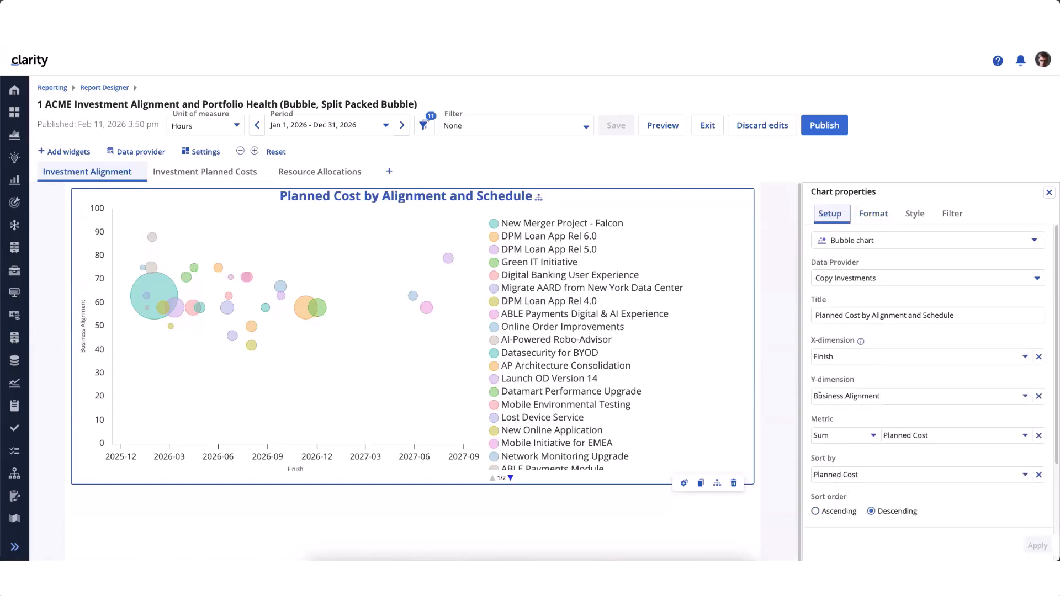
{"action": "scroll", "coordinate": [839, 439], "scroll_direction": "down", "scroll_amount": 2}
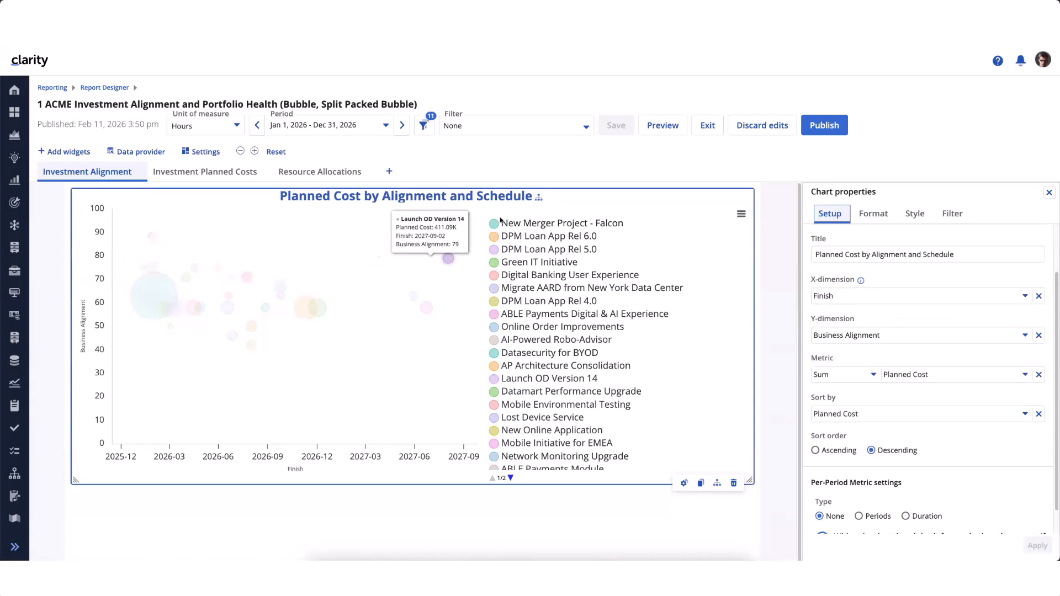
{"action": "mouse_move", "coordinate": [139, 307]}
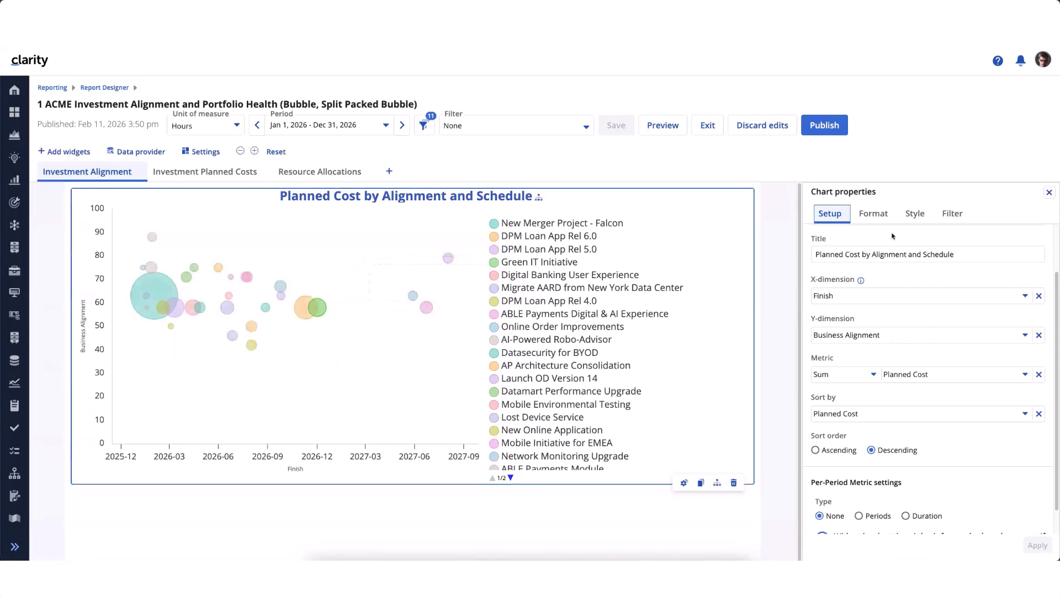
Try the bubble chart without a legend, then restore the legend position to Right.
{"action": "left_click", "coordinate": [876, 219]}
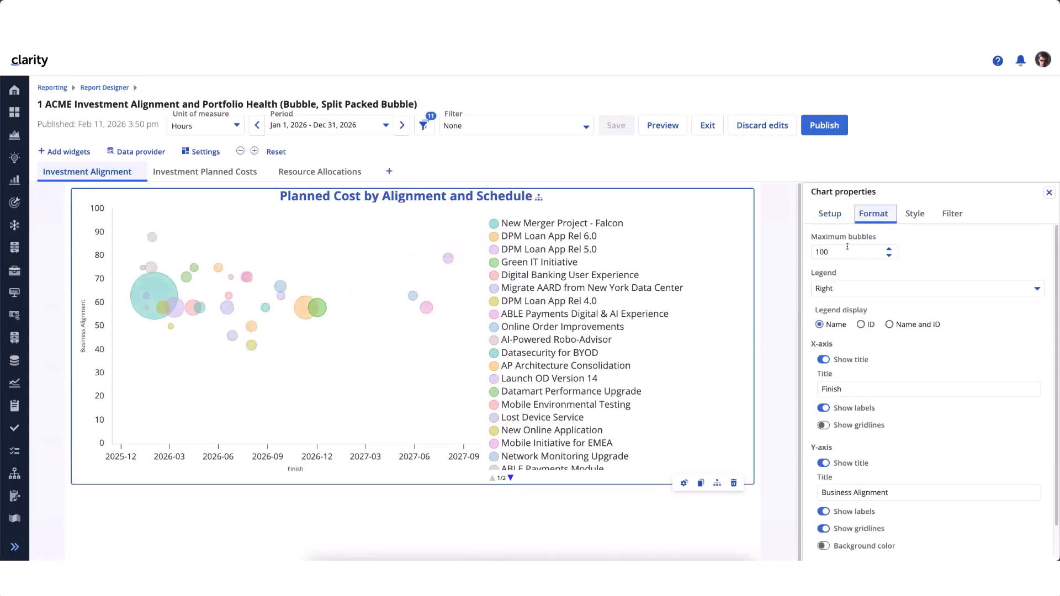
{"action": "left_click", "coordinate": [847, 290]}
{"action": "left_click", "coordinate": [840, 330]}
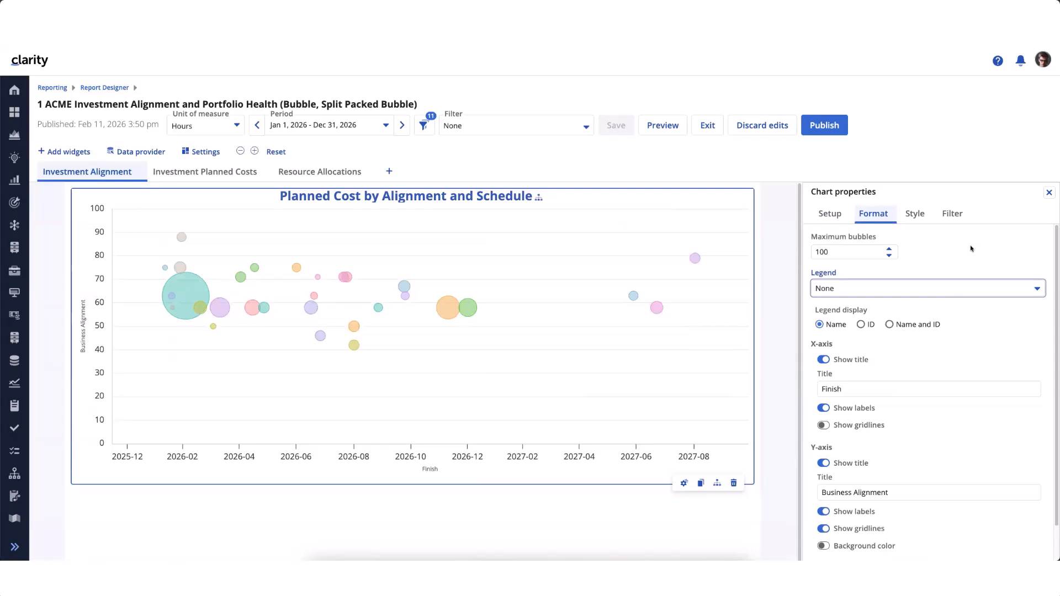
{"action": "left_click", "coordinate": [922, 287]}
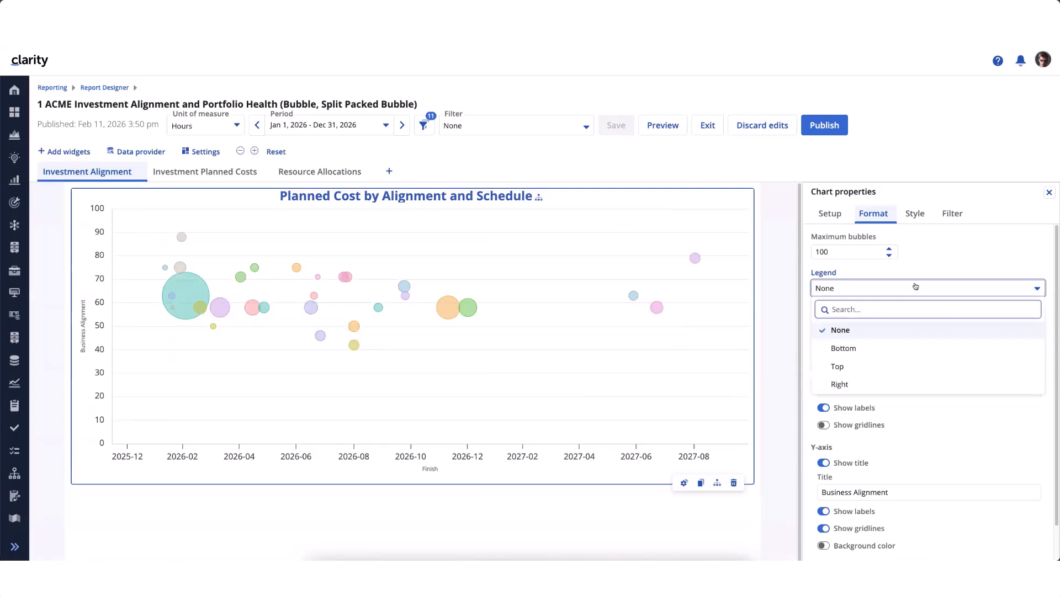
{"action": "left_click", "coordinate": [841, 384]}
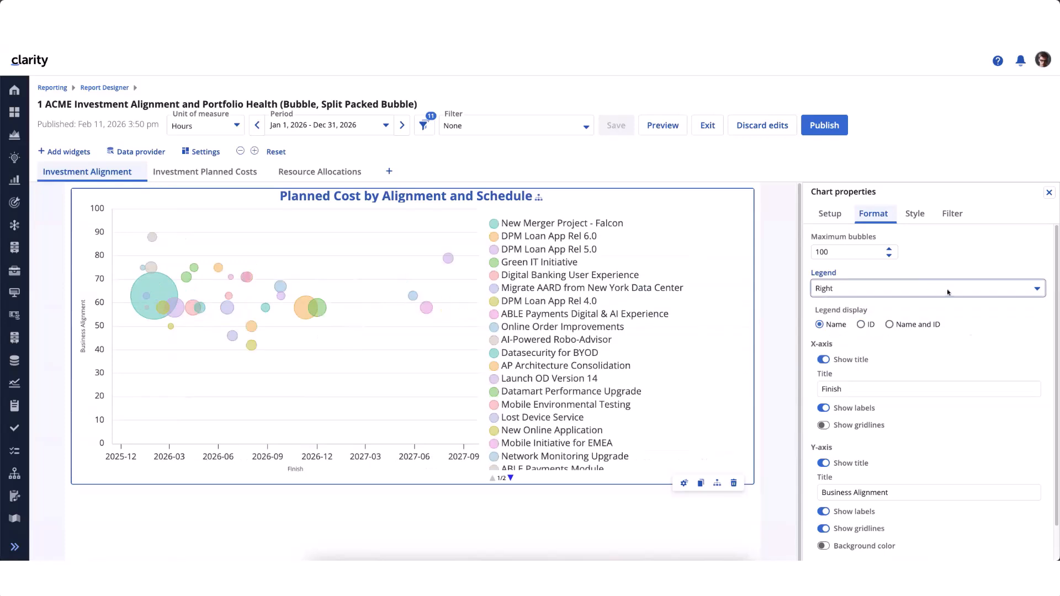
Turn on the Y-axis background color for the bubble chart, then turn it off again.
{"action": "scroll", "coordinate": [961, 362], "scroll_direction": "down", "scroll_amount": 1}
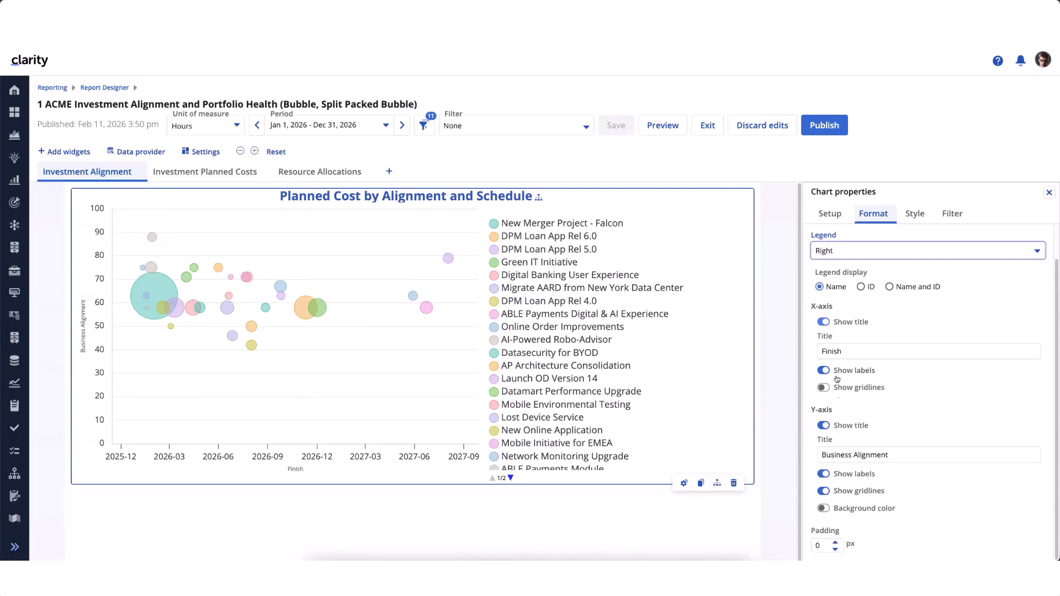
{"action": "mouse_move", "coordinate": [385, 278]}
{"action": "left_click", "coordinate": [824, 509]}
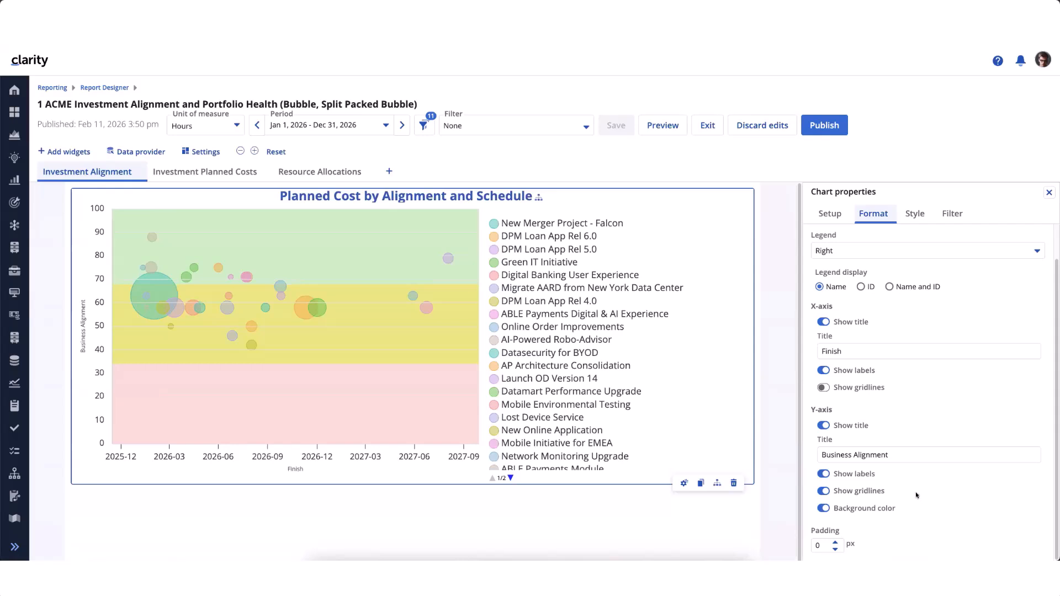
{"action": "left_click", "coordinate": [836, 512]}
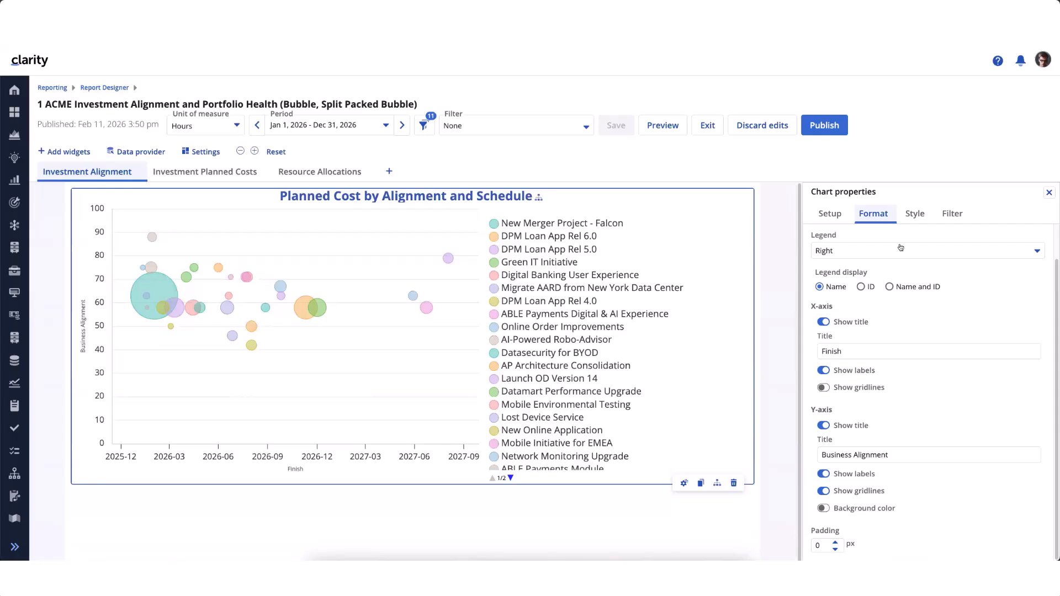
Compare the Auto and Display mapping bubble colors, leaving the chart on Display mapping.
{"action": "left_click", "coordinate": [914, 216]}
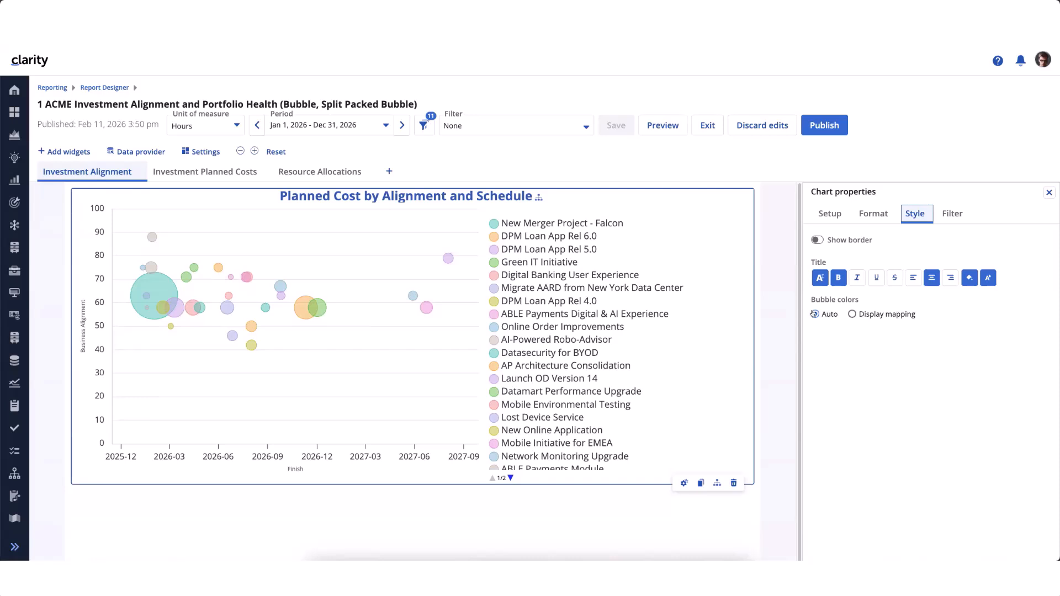
{"action": "left_click", "coordinate": [852, 315]}
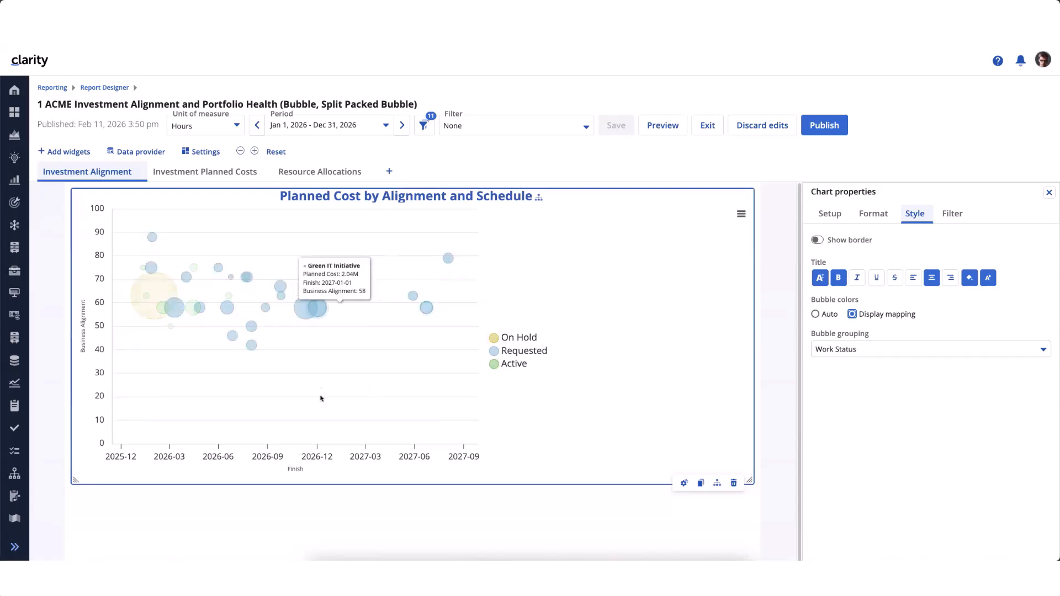
{"action": "mouse_move", "coordinate": [154, 315]}
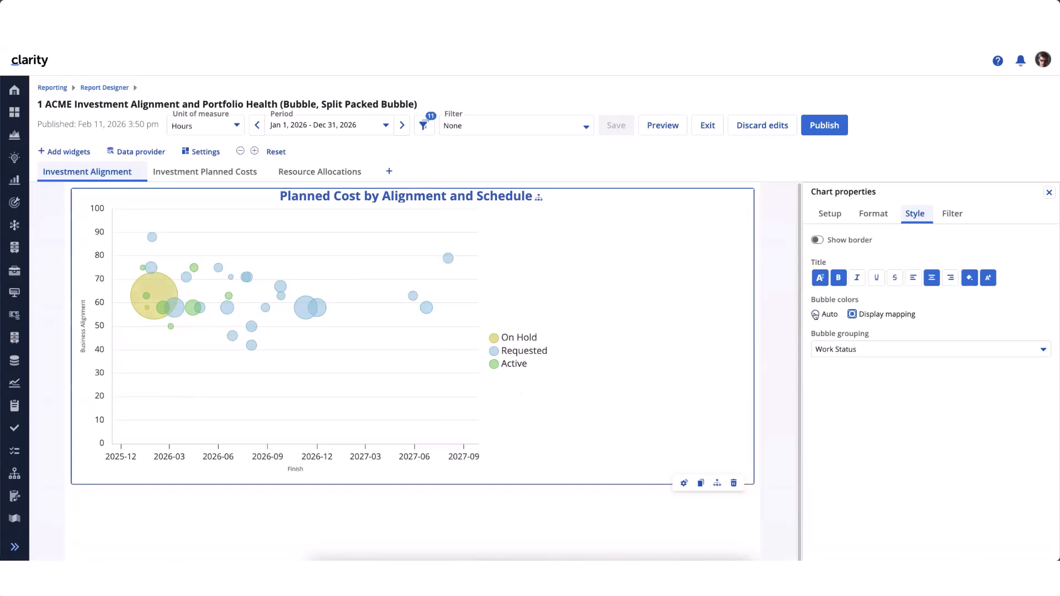
{"action": "left_click", "coordinate": [815, 314]}
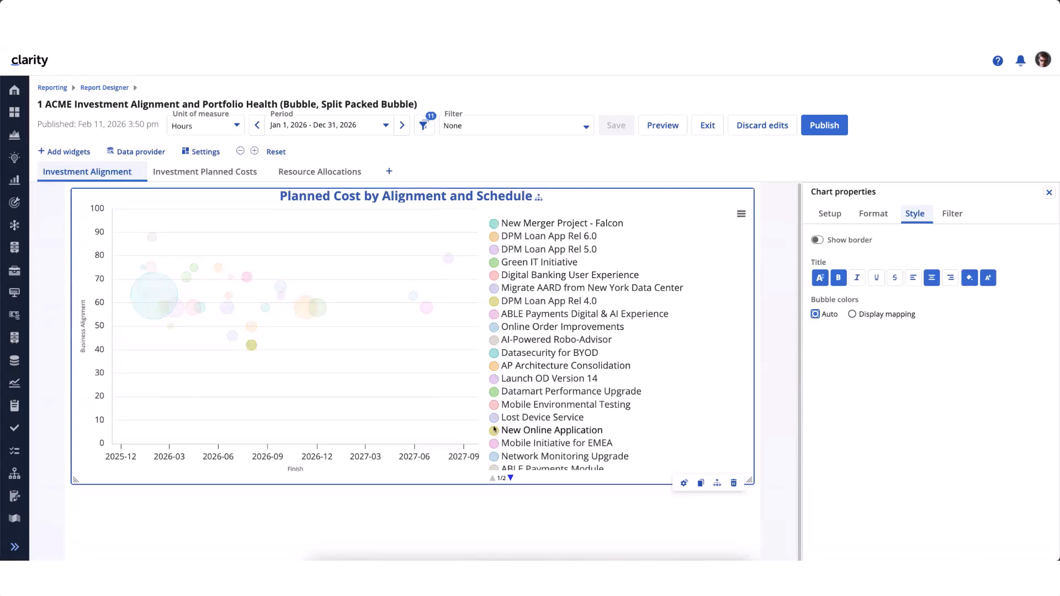
{"action": "left_click", "coordinate": [852, 315]}
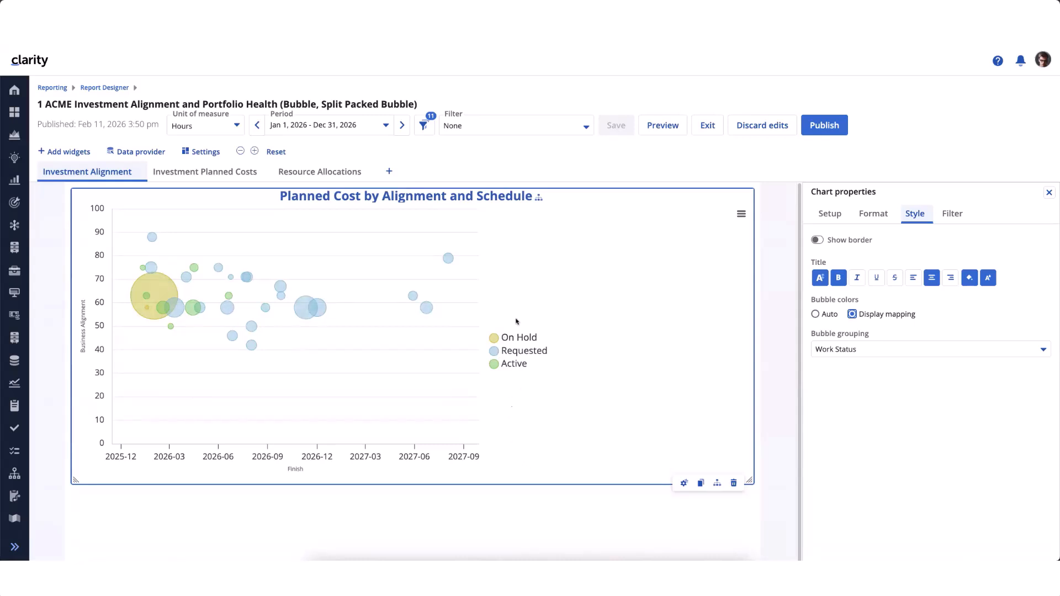
{"action": "left_click", "coordinate": [815, 314]}
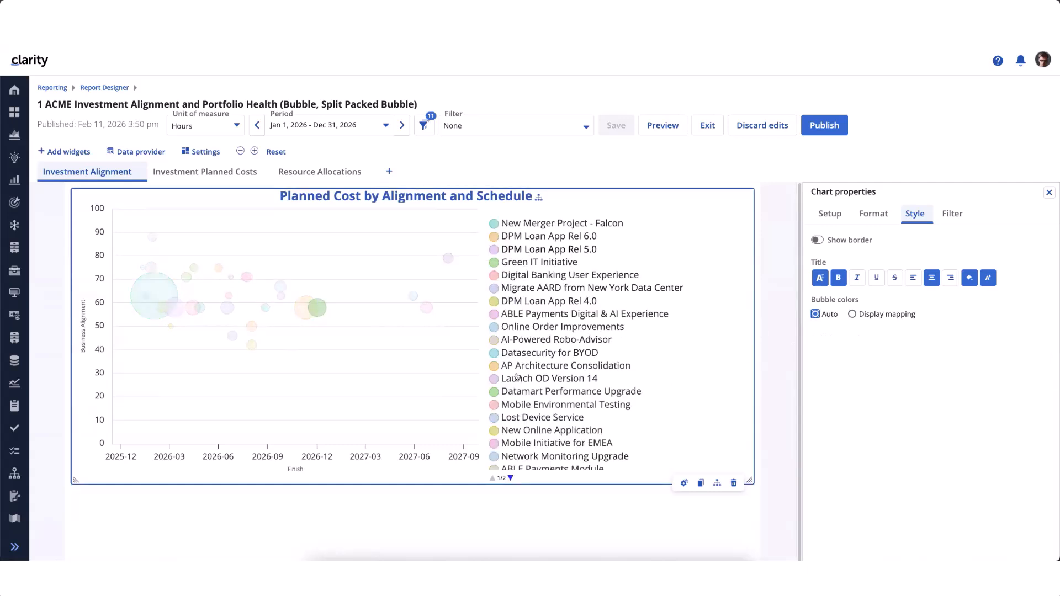
{"action": "left_click", "coordinate": [852, 314]}
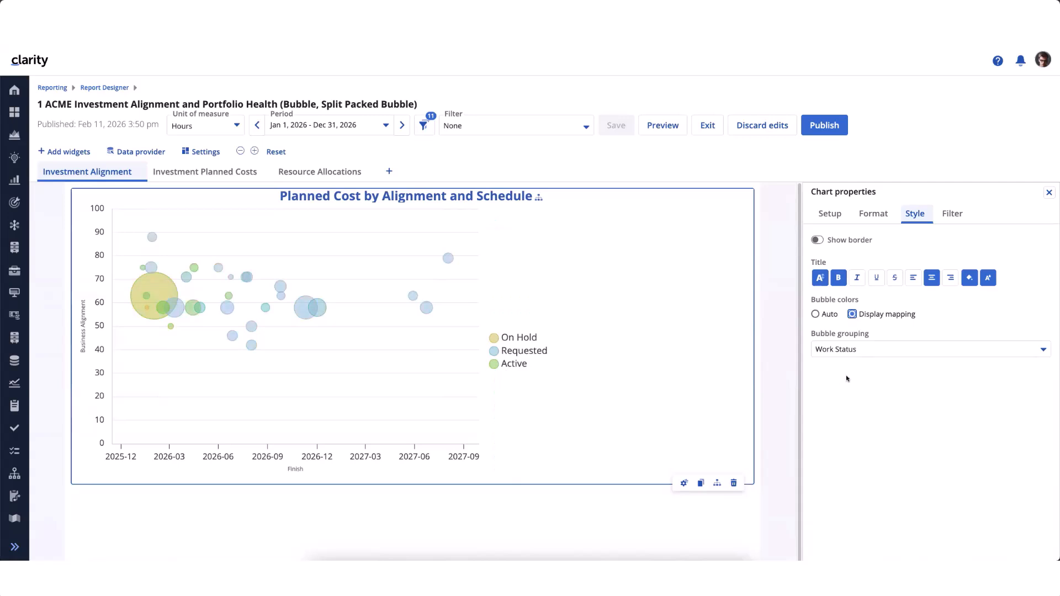
Review the packed bubble charts on the Investment Planned Costs and Resource Allocations pages, inspecting the bubbles of the work status groups.
{"action": "left_click", "coordinate": [192, 173]}
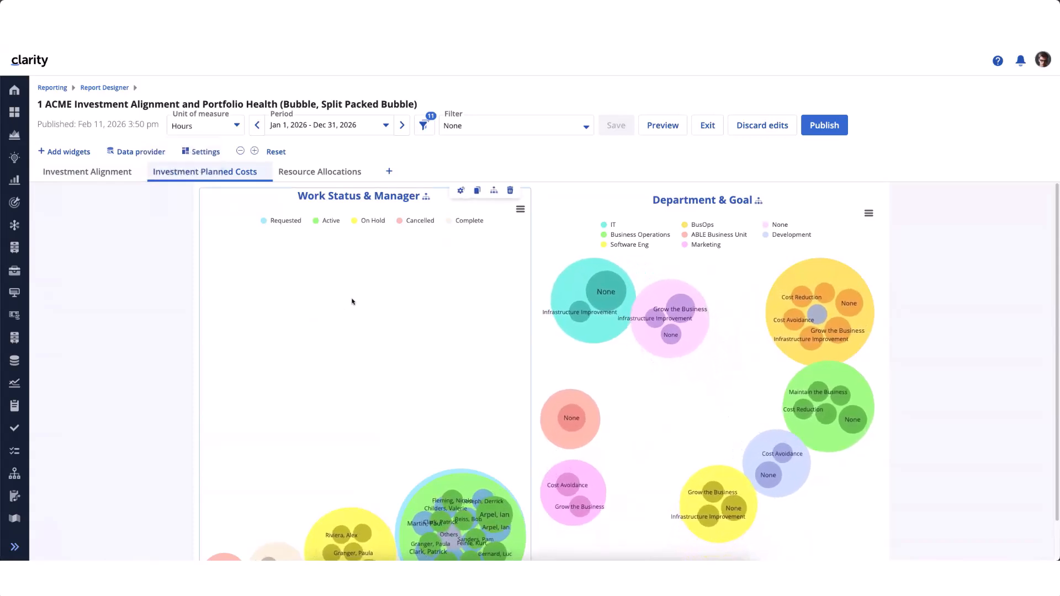
{"action": "scroll", "coordinate": [352, 300], "scroll_direction": "down", "scroll_amount": 1}
{"action": "left_click", "coordinate": [309, 172]}
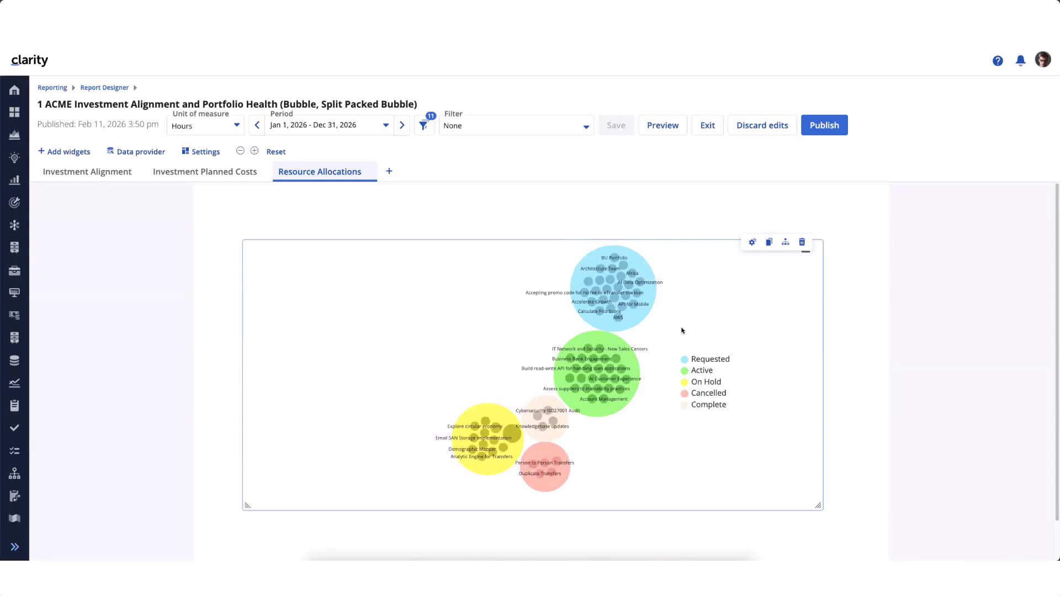
{"action": "mouse_move", "coordinate": [614, 316]}
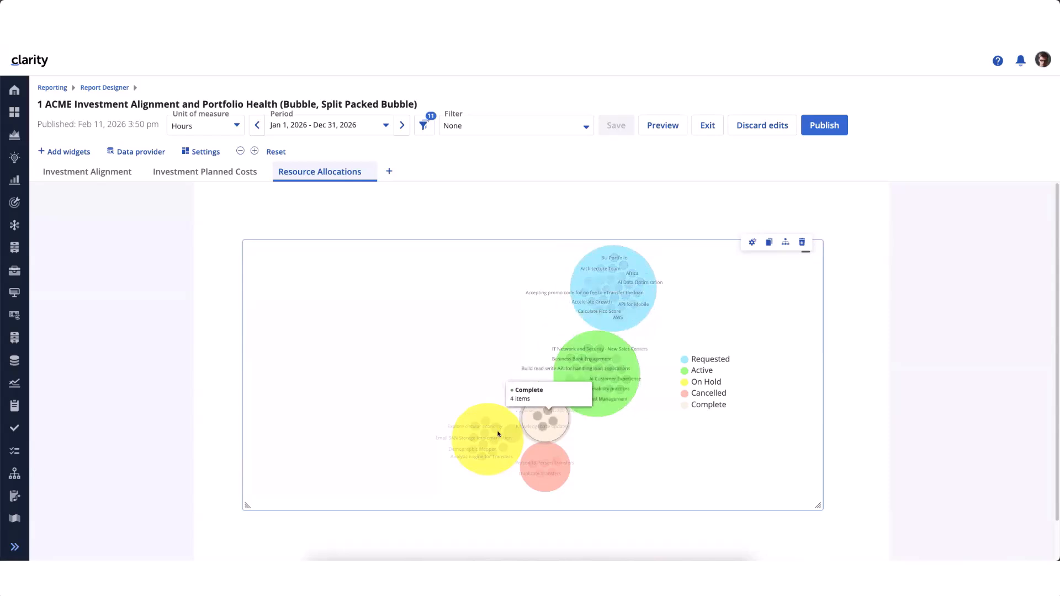
{"action": "mouse_move", "coordinate": [474, 442]}
{"action": "mouse_move", "coordinate": [511, 438]}
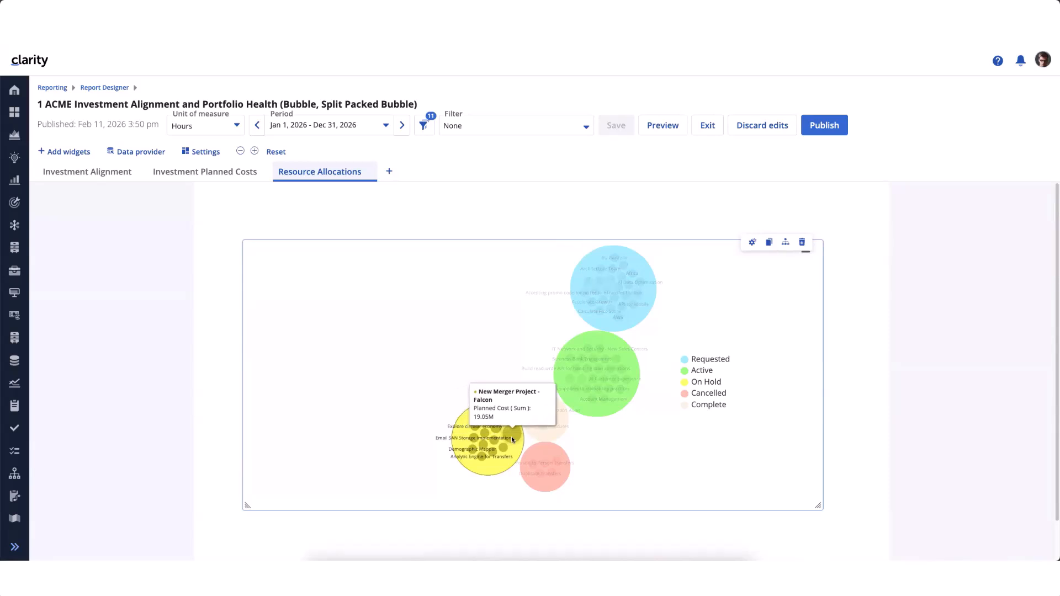
{"action": "mouse_move", "coordinate": [501, 470]}
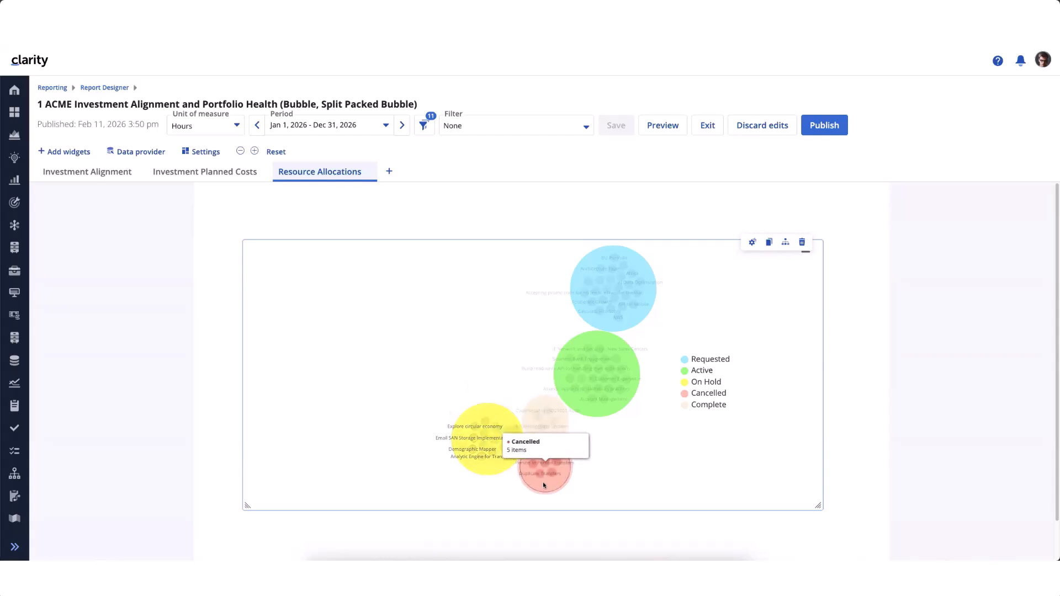
Examine the Work Status & Manager and Department & Goal split packed bubble charts on the Investment Planned Costs page, including individual BusOps bubbles.
{"action": "mouse_move", "coordinate": [610, 414]}
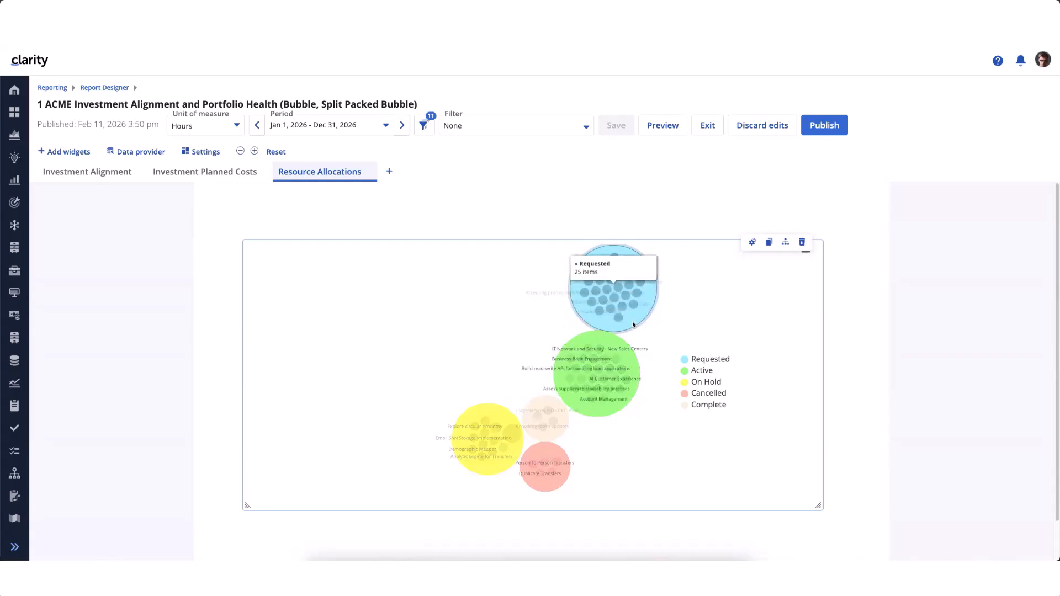
{"action": "left_click", "coordinate": [210, 172]}
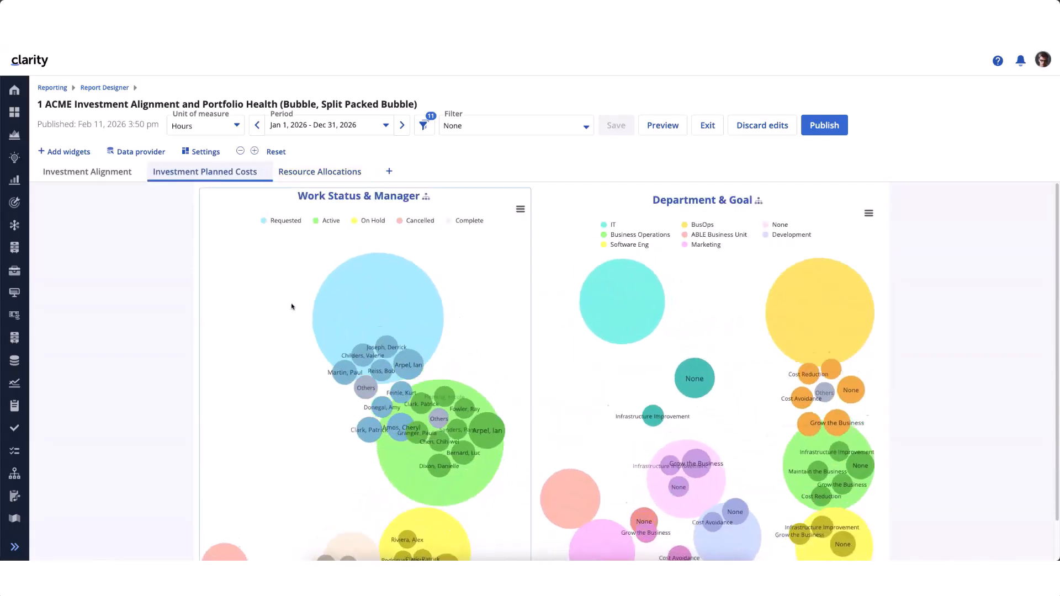
{"action": "scroll", "coordinate": [299, 346], "scroll_direction": "down", "scroll_amount": 1}
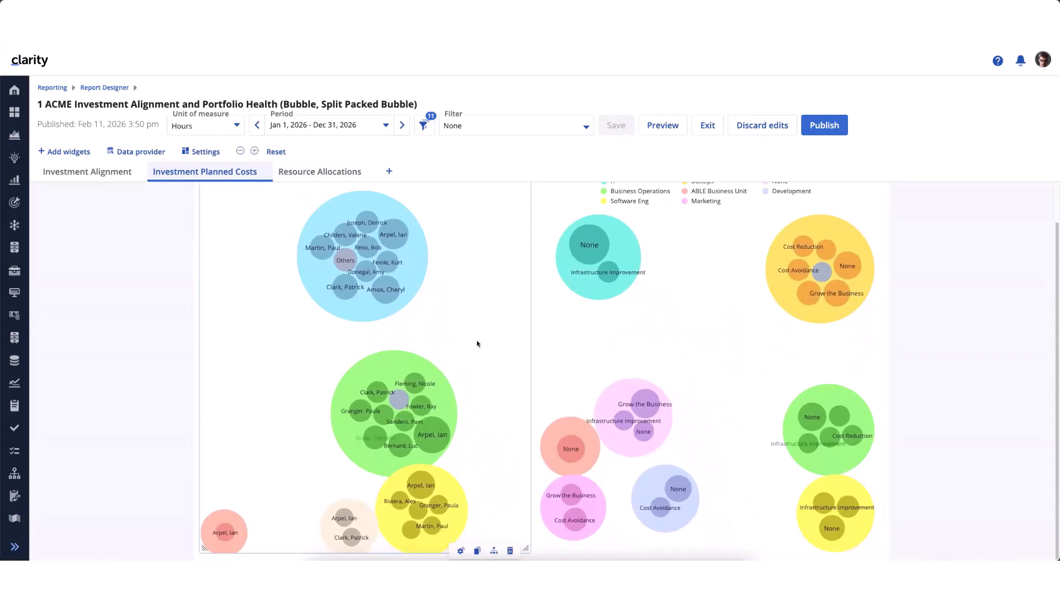
{"action": "scroll", "coordinate": [469, 321], "scroll_direction": "up", "scroll_amount": 1}
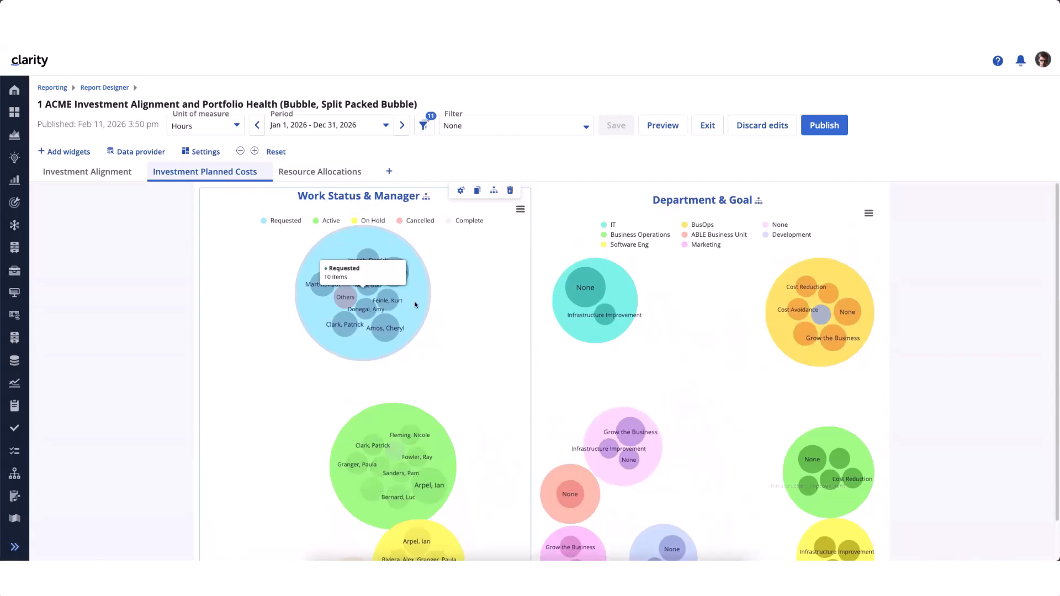
{"action": "mouse_move", "coordinate": [388, 330]}
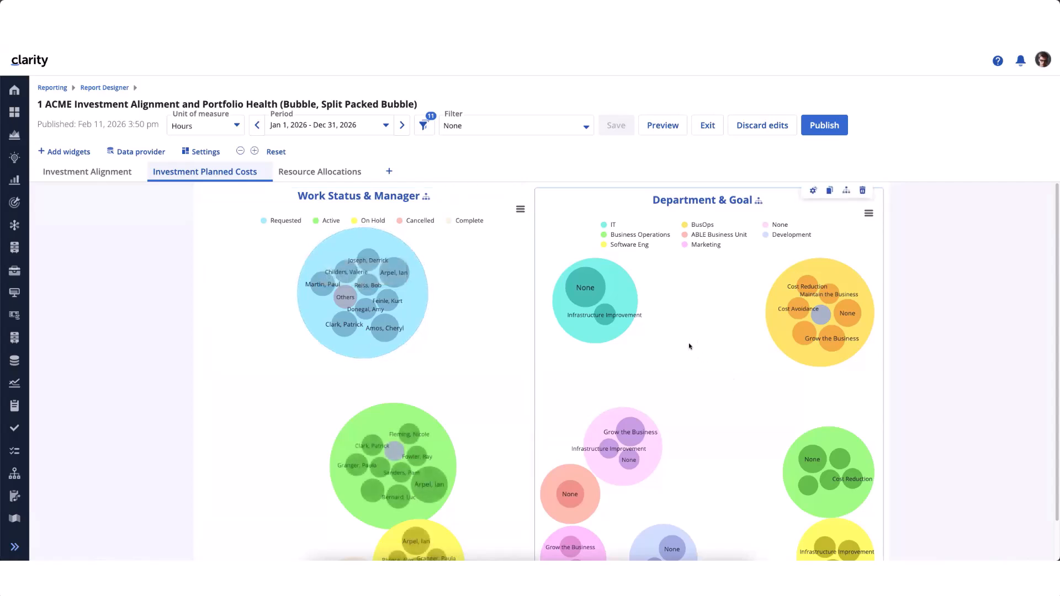
{"action": "mouse_move", "coordinate": [814, 365]}
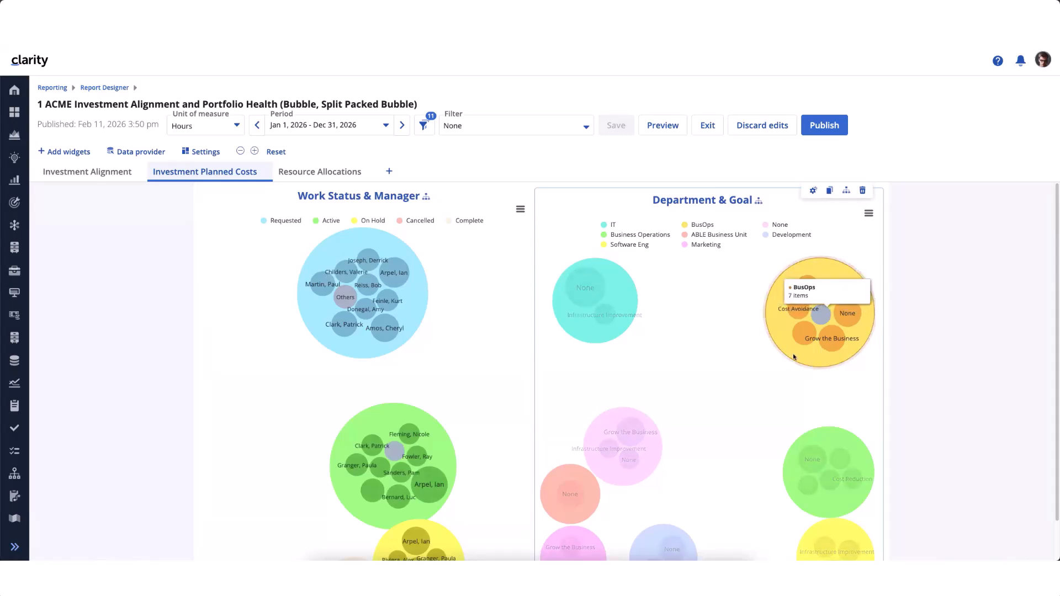
{"action": "mouse_move", "coordinate": [832, 343]}
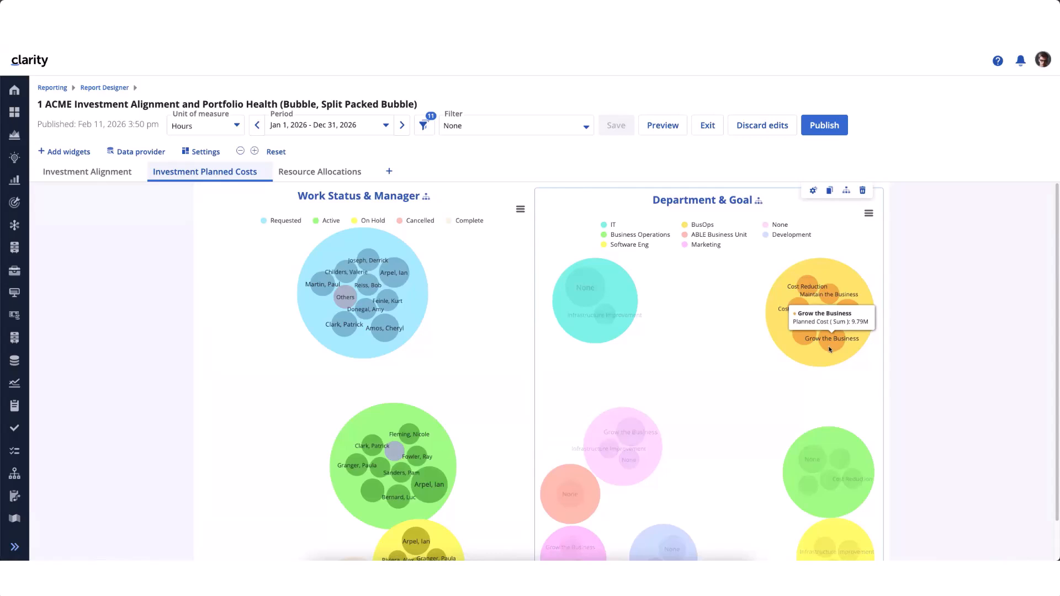
Review the setup and format properties of the Resource Allocations split packed bubble chart, including the available breakdown dimensions.
{"action": "left_click", "coordinate": [350, 171]}
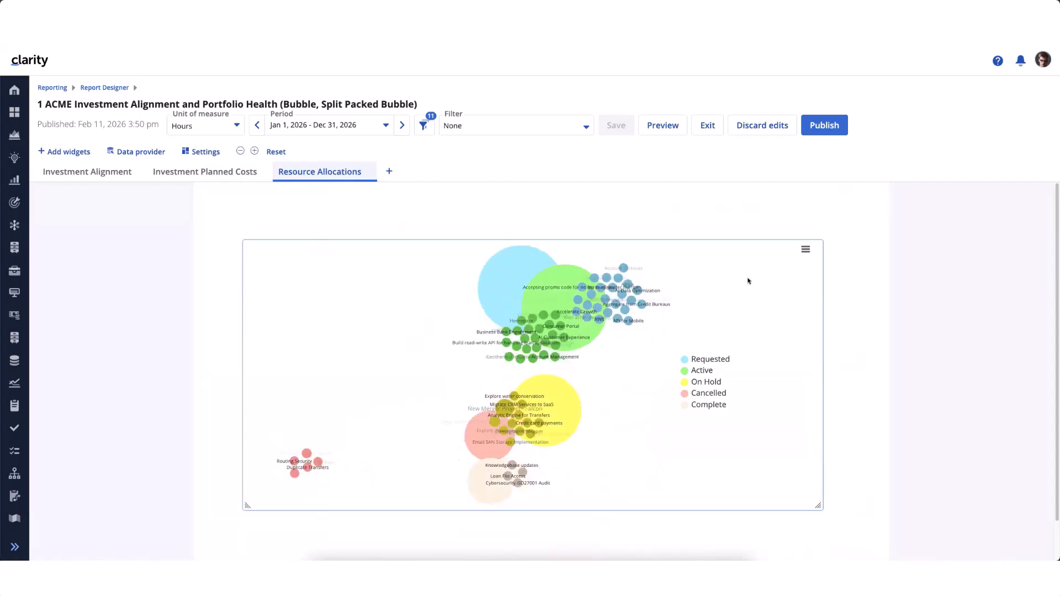
{"action": "left_click", "coordinate": [747, 281]}
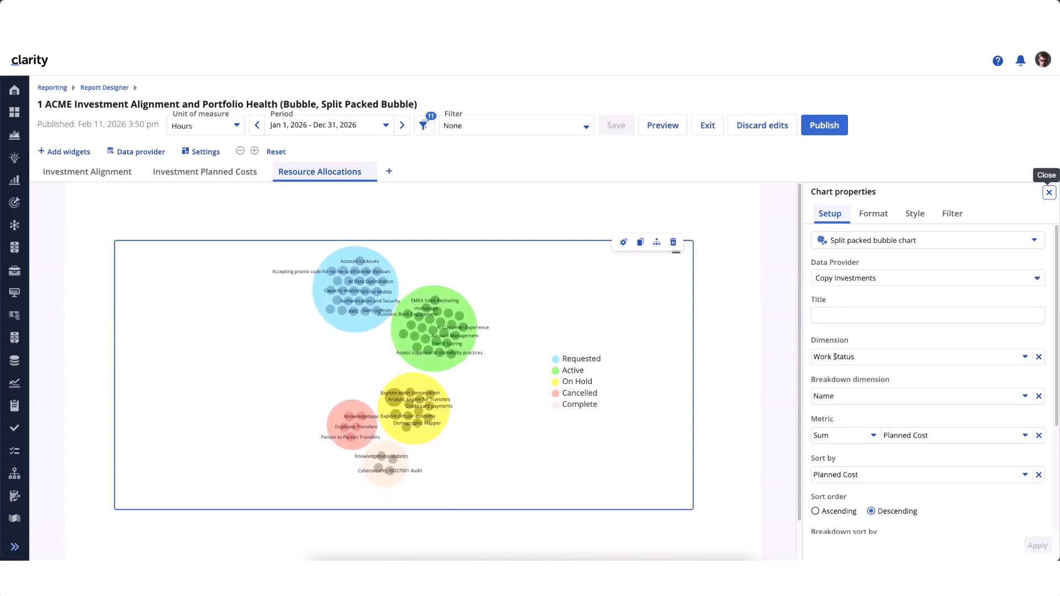
{"action": "left_click", "coordinate": [848, 396]}
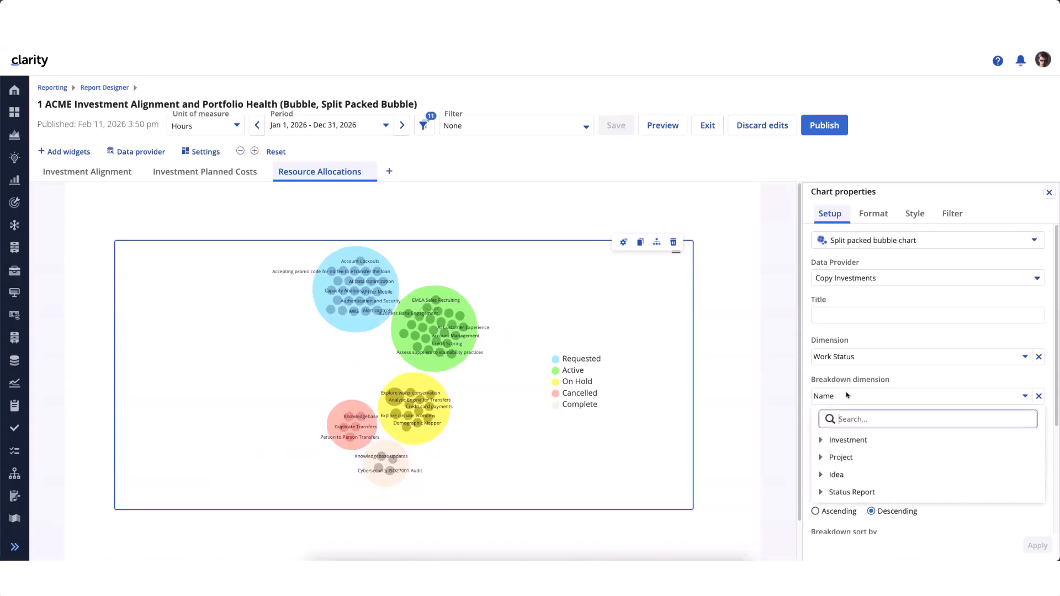
{"action": "left_click", "coordinate": [753, 366]}
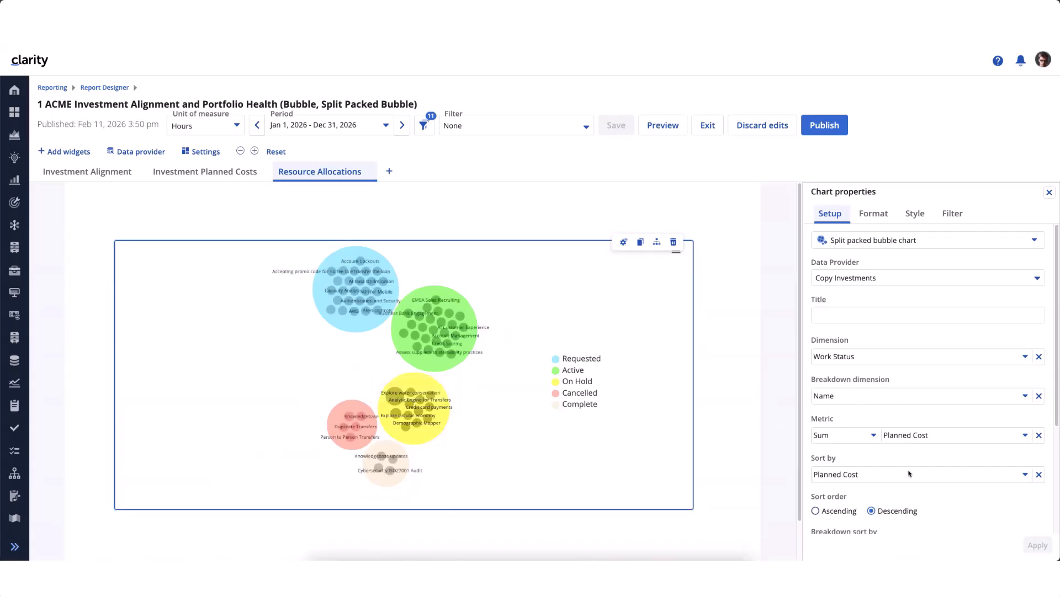
{"action": "scroll", "coordinate": [906, 476], "scroll_direction": "down", "scroll_amount": 3}
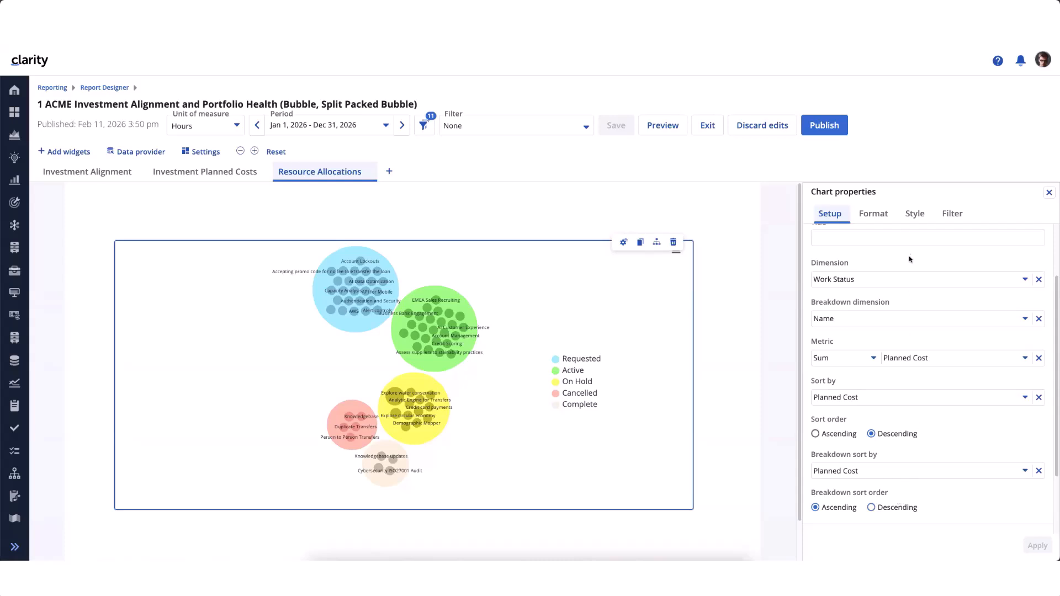
{"action": "left_click", "coordinate": [874, 216]}
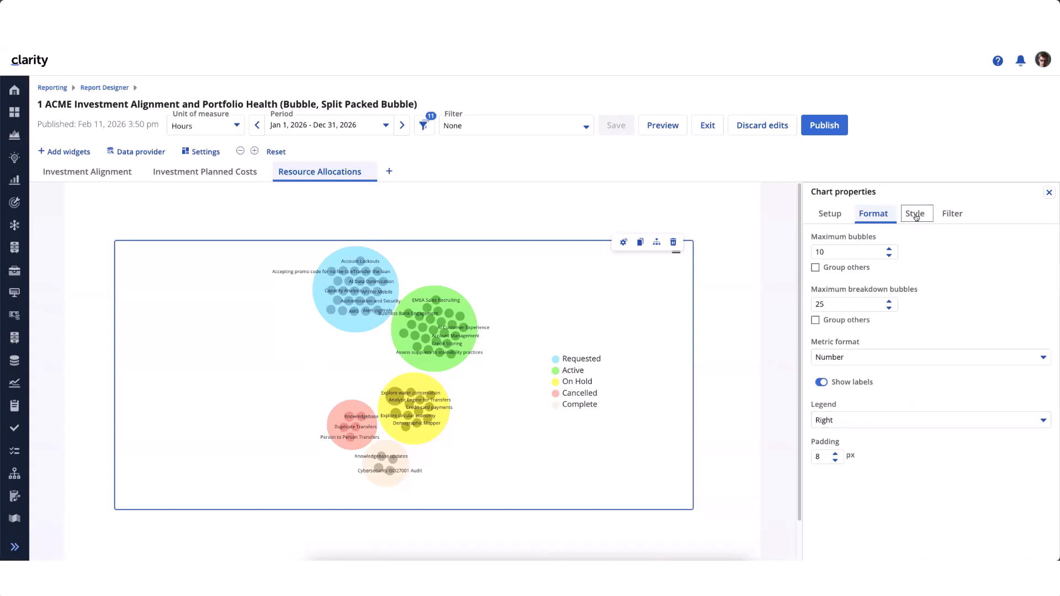
Try Auto bubble colors on the split packed bubble chart, then restore Display mapping.
{"action": "left_click", "coordinate": [915, 216]}
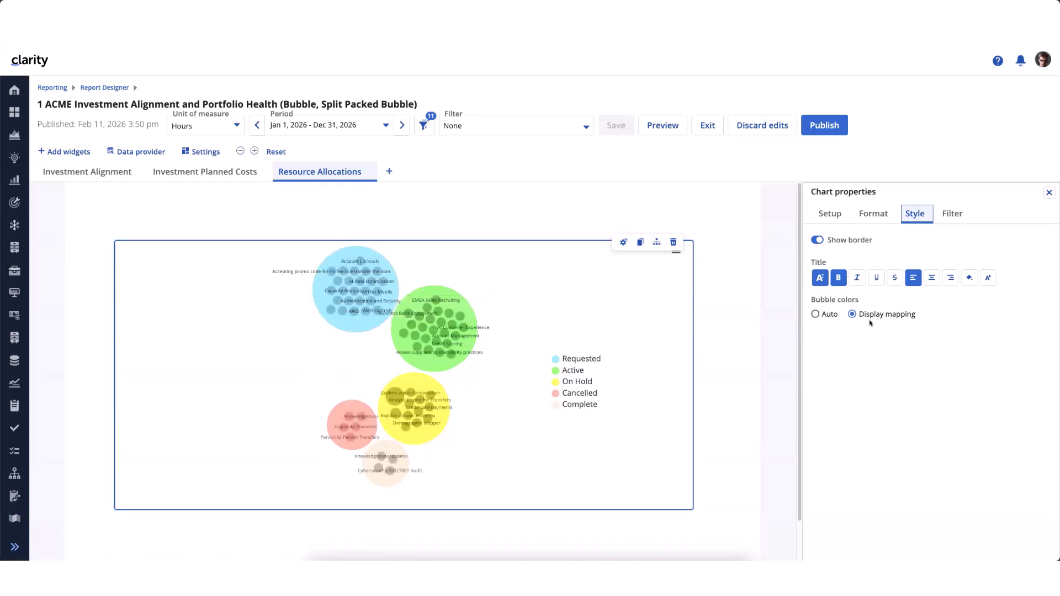
{"action": "left_click", "coordinate": [816, 314]}
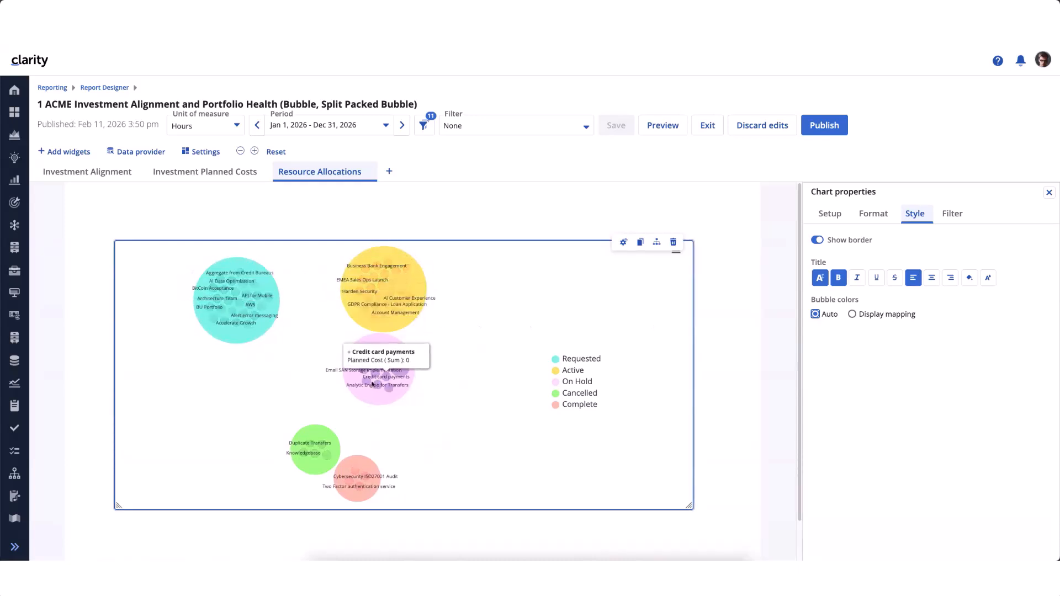
{"action": "left_click", "coordinate": [853, 320]}
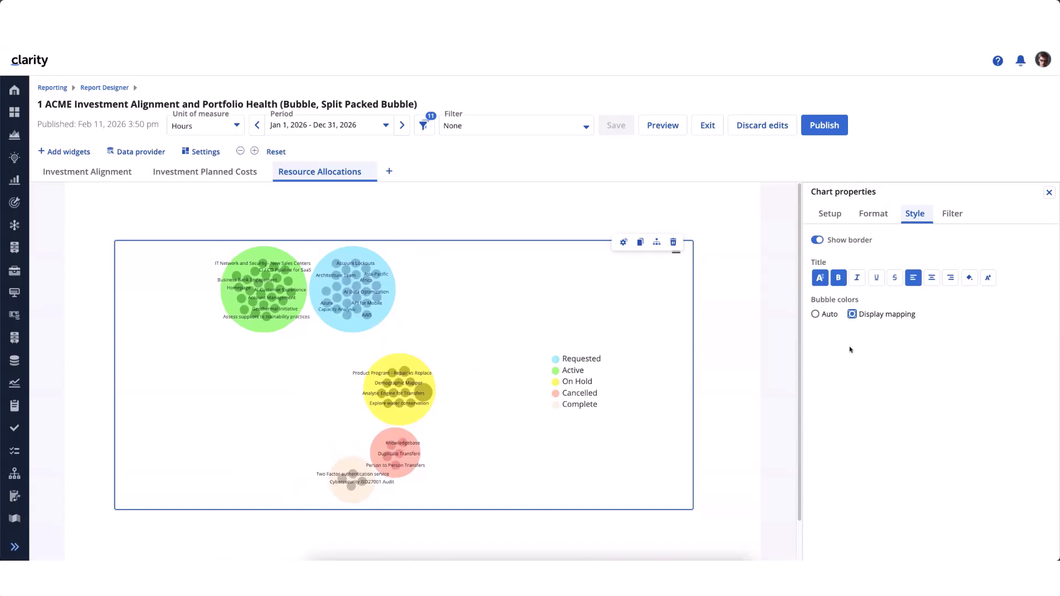
Open the report "2 ACME Project Schedule and Cost (Gantt)" for editing and show its Project Schedule page.
{"action": "left_click", "coordinate": [107, 87]}
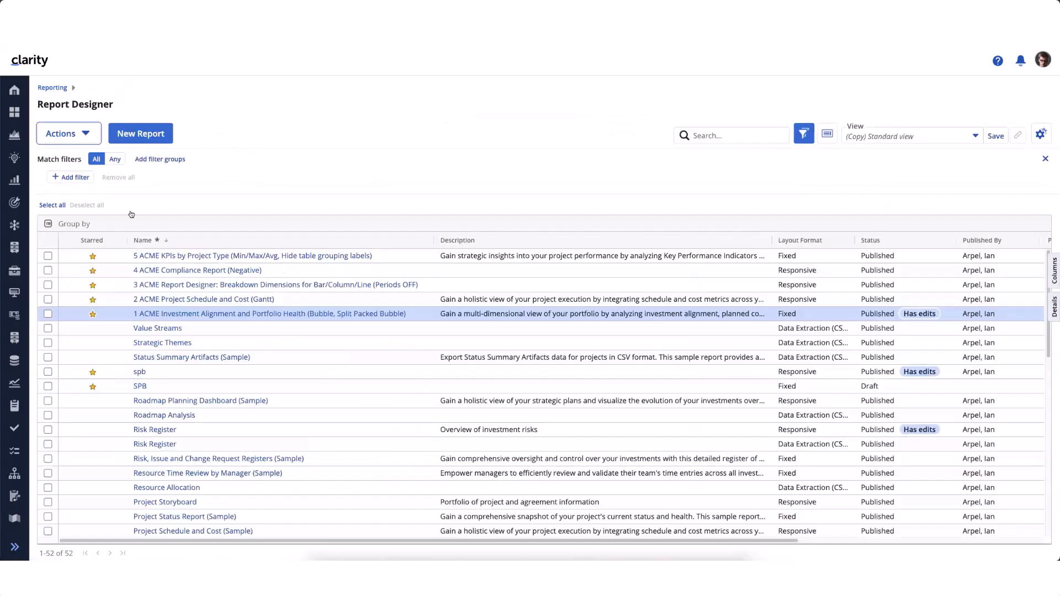
{"action": "left_click", "coordinate": [184, 301]}
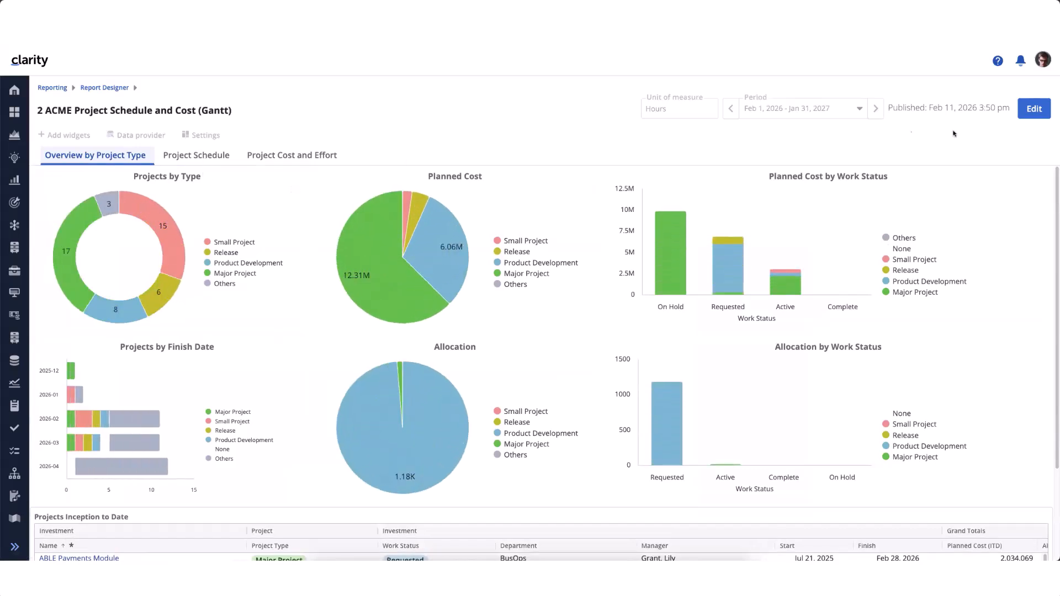
{"action": "left_click", "coordinate": [1034, 109]}
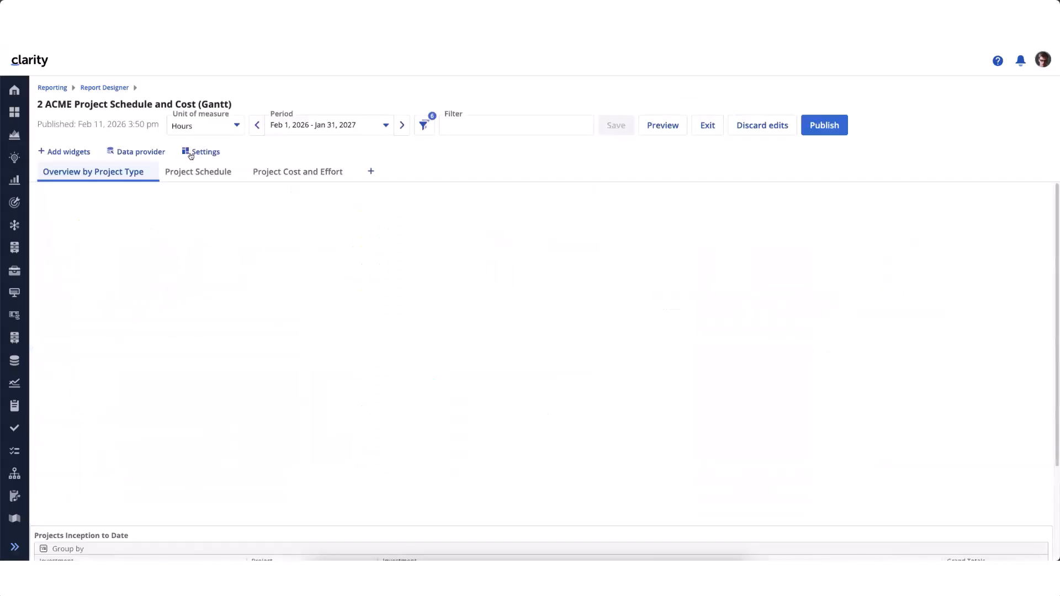
{"action": "left_click", "coordinate": [201, 170]}
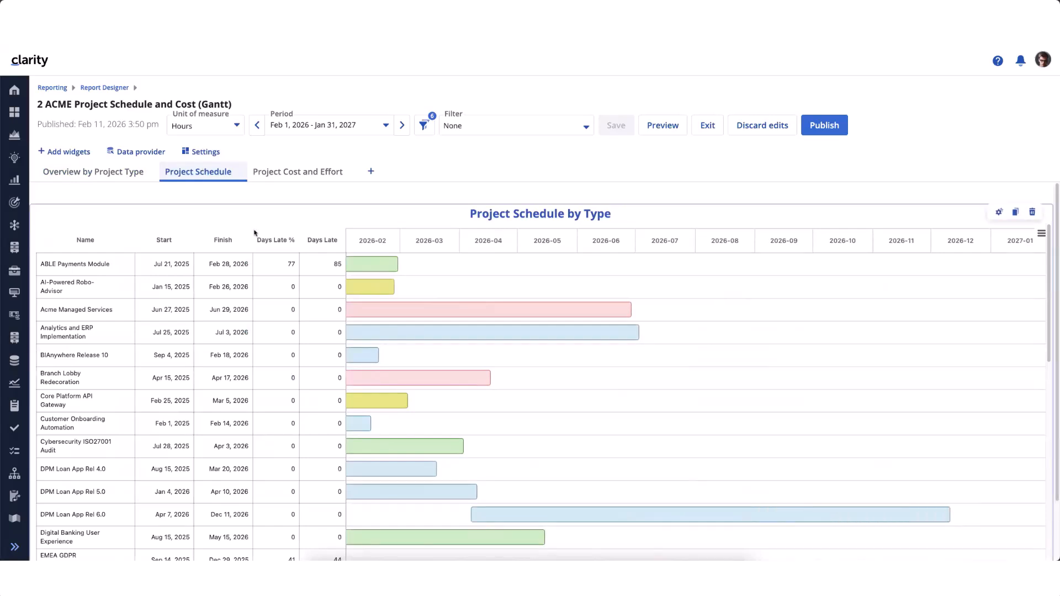
Locate the Gantt chart among the available widgets and inspect the ABLE Payments Module bar's dates in the existing chart.
{"action": "left_click", "coordinate": [67, 152]}
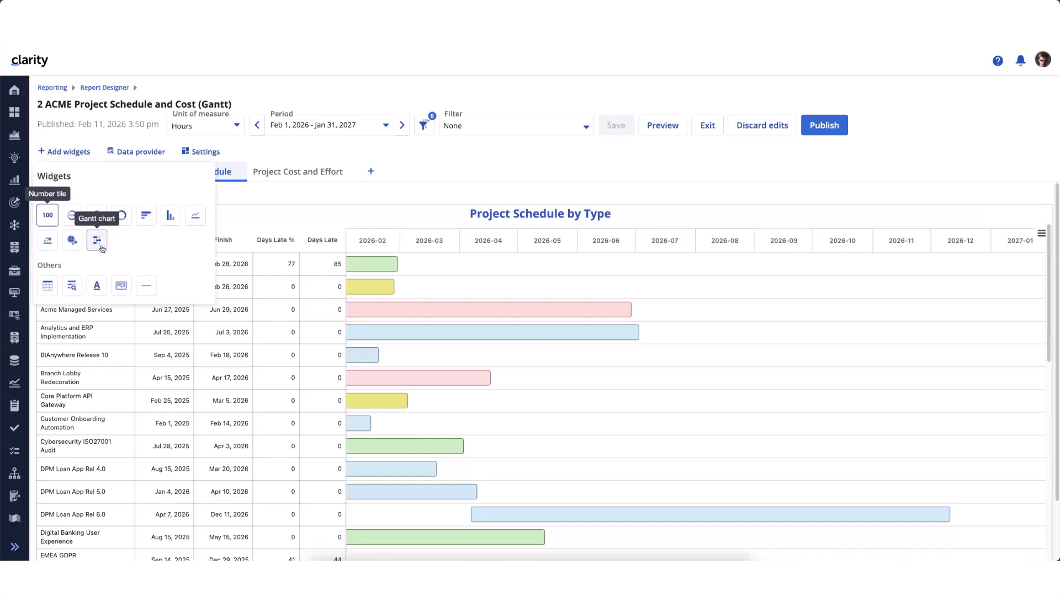
{"action": "left_click", "coordinate": [232, 198]}
{"action": "mouse_move", "coordinate": [379, 272]}
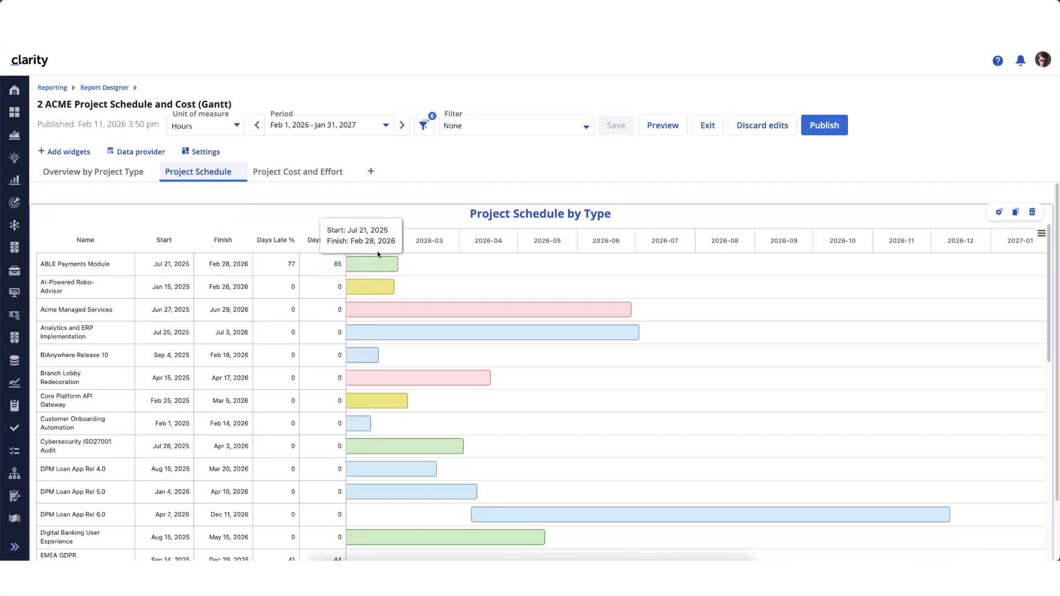
Review the Project Schedule by Type chart's setup properties, its selectable columns and the report's period options.
{"action": "left_click", "coordinate": [873, 303]}
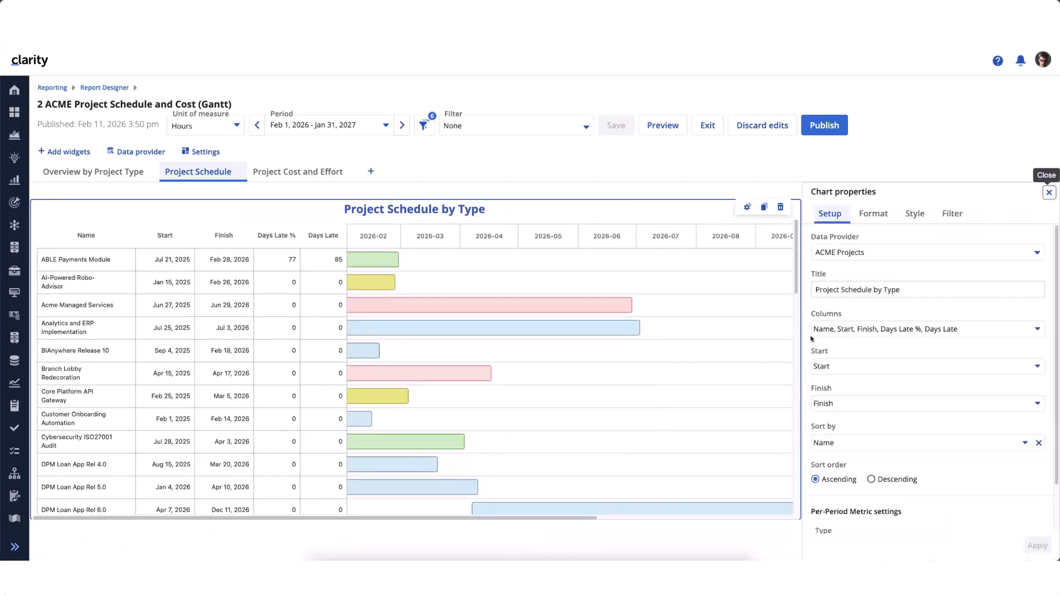
{"action": "left_click", "coordinate": [973, 331]}
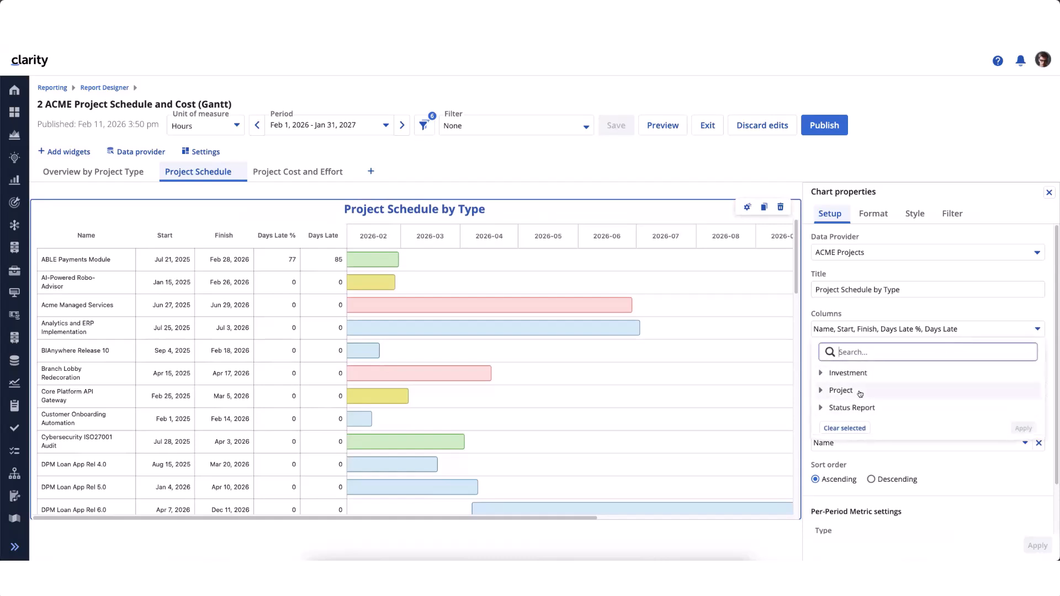
{"action": "left_click", "coordinate": [899, 309]}
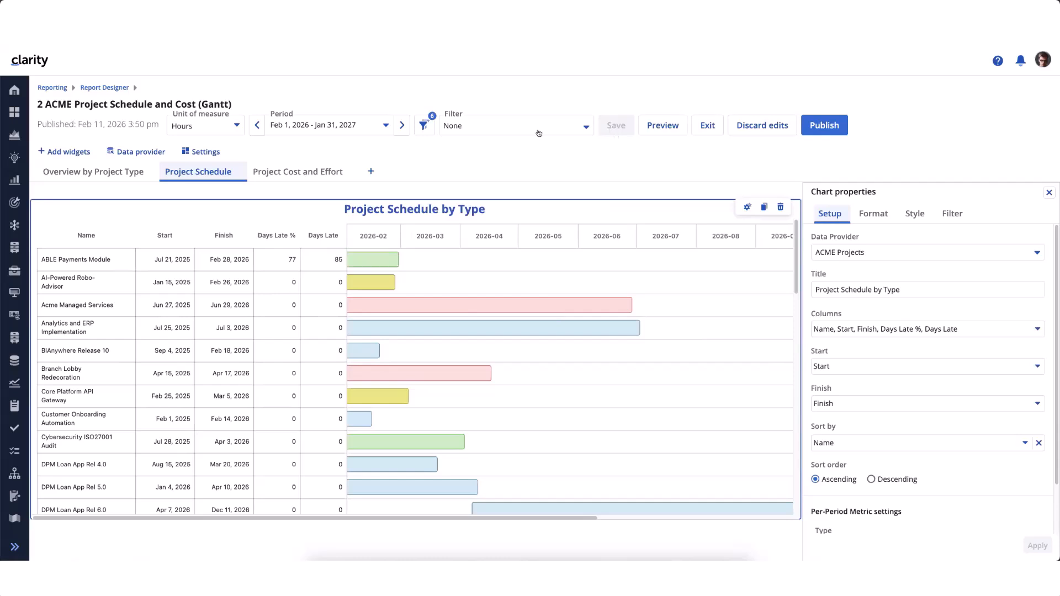
{"action": "left_click", "coordinate": [385, 129]}
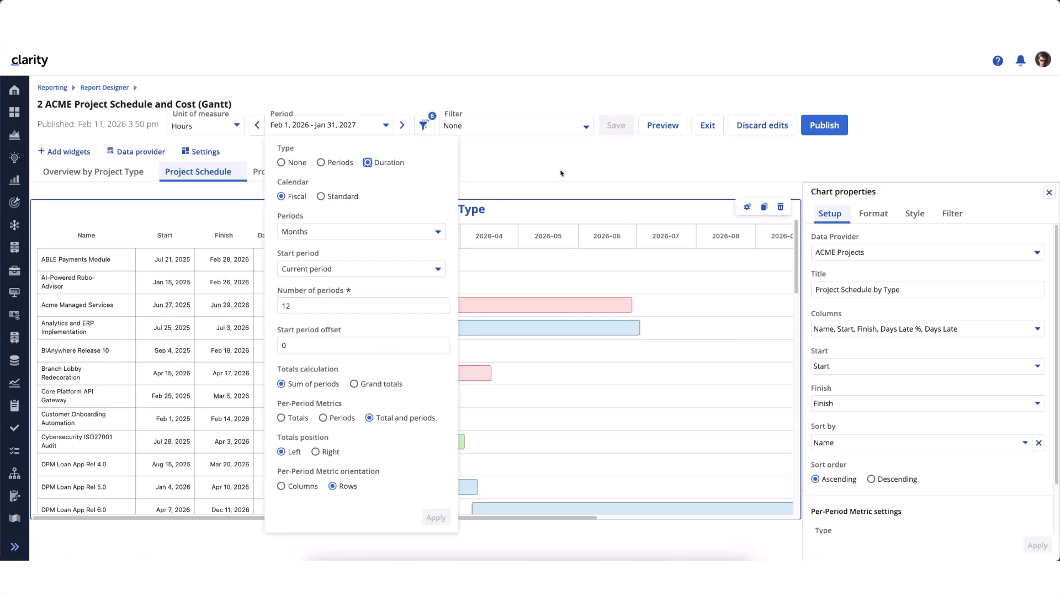
{"action": "left_click", "coordinate": [1048, 192]}
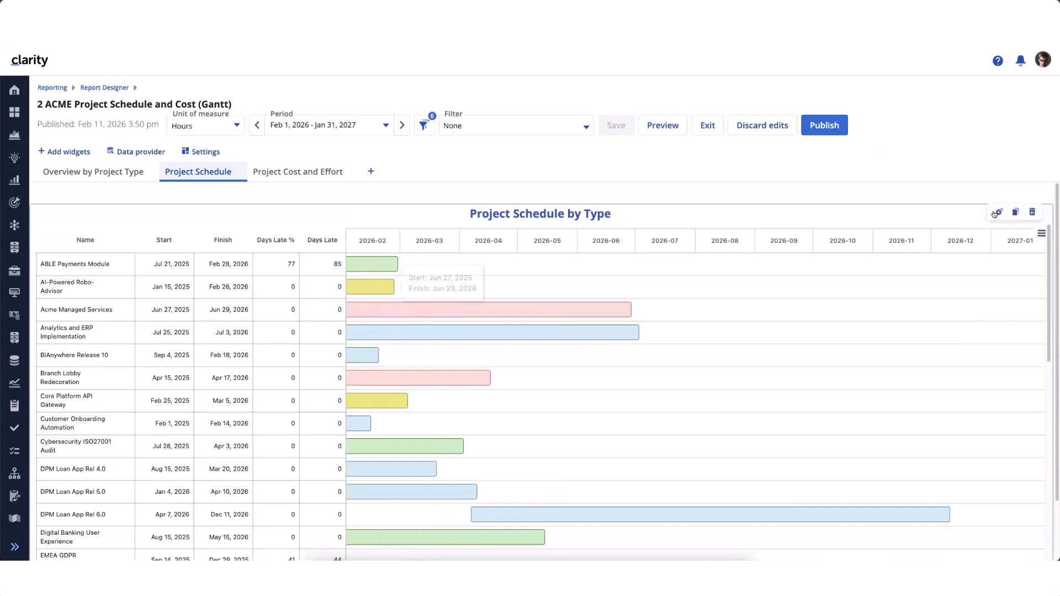
Try the Compact and Roomy row heights on the Project Schedule by Type Gantt chart, then restore Comfortable.
{"action": "mouse_move", "coordinate": [998, 215]}
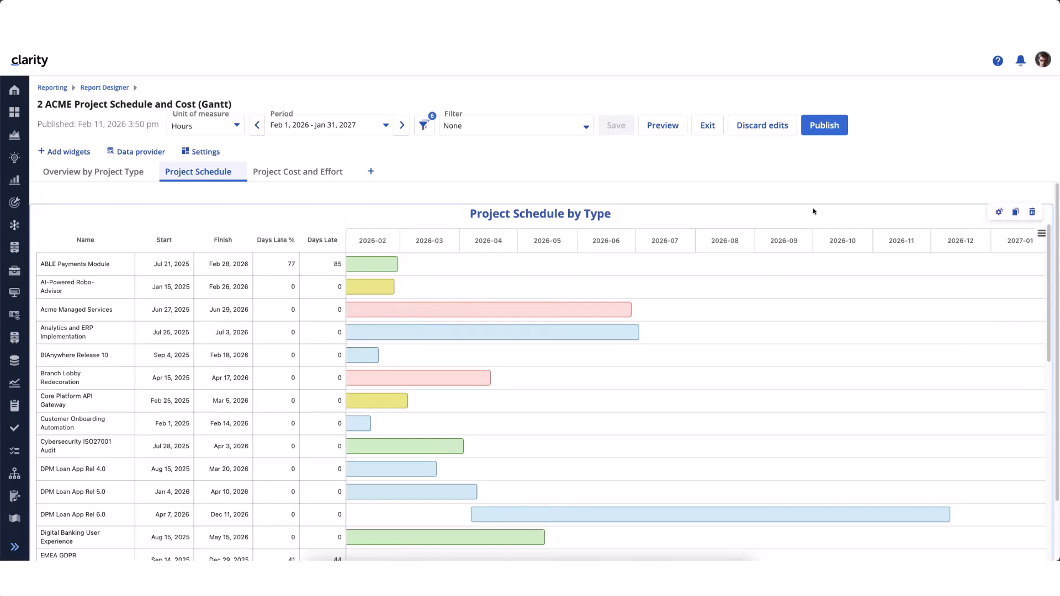
{"action": "left_click", "coordinate": [826, 315]}
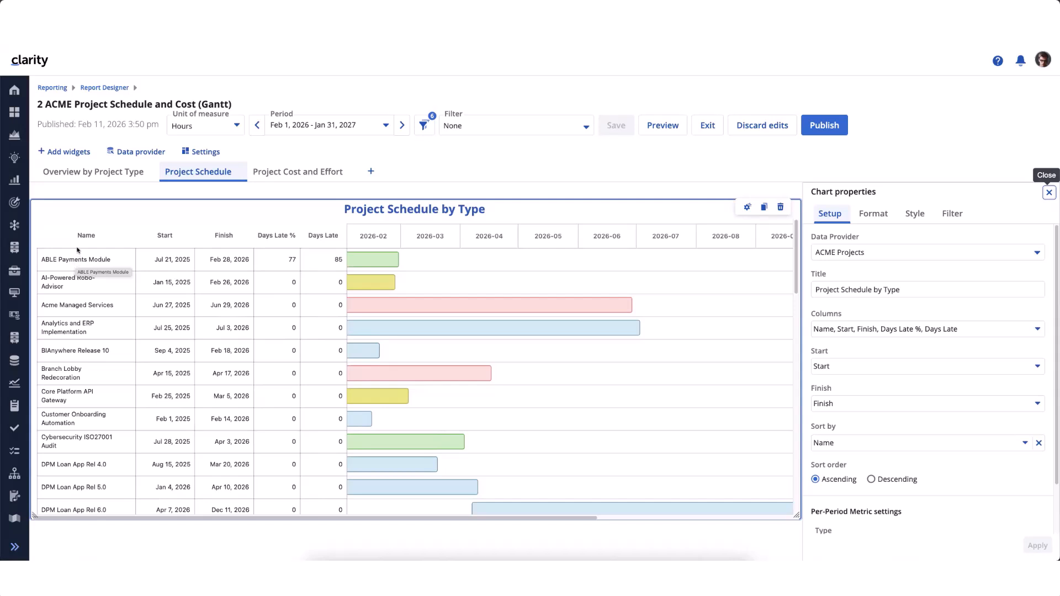
{"action": "left_click", "coordinate": [875, 215]}
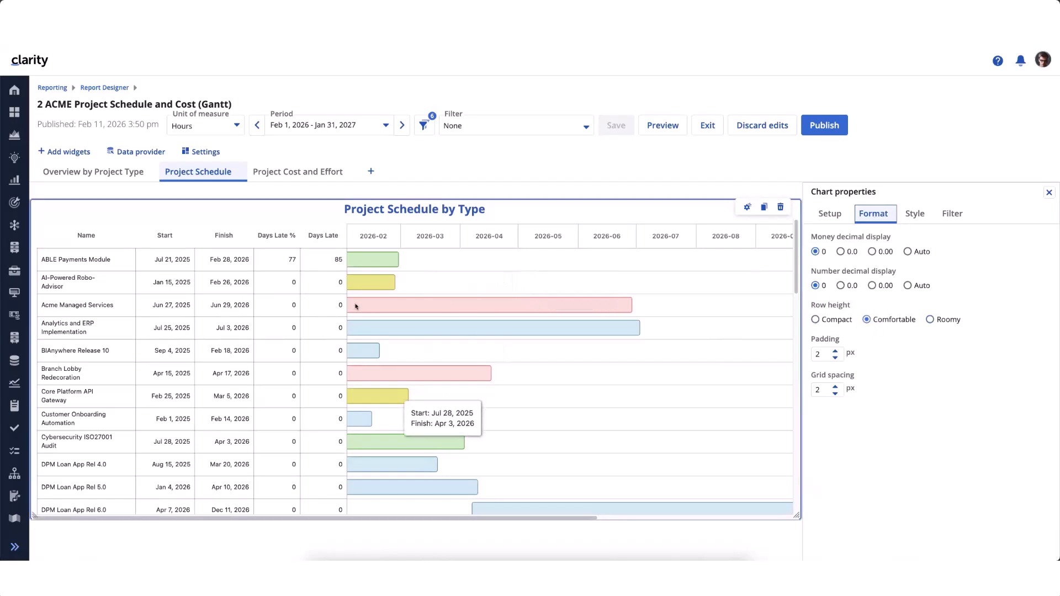
{"action": "left_click", "coordinate": [815, 320]}
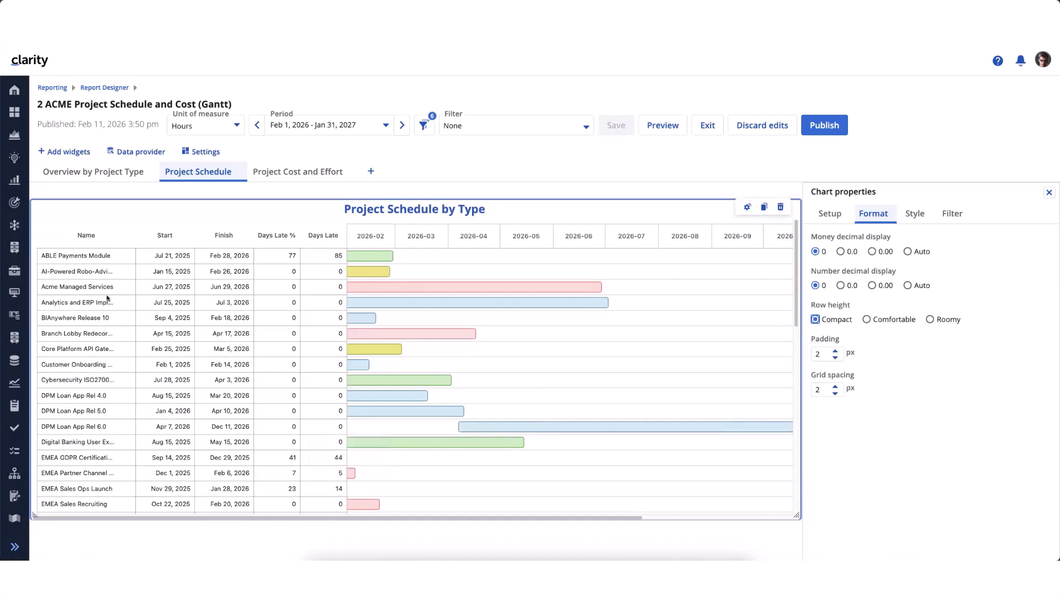
{"action": "left_click", "coordinate": [930, 320]}
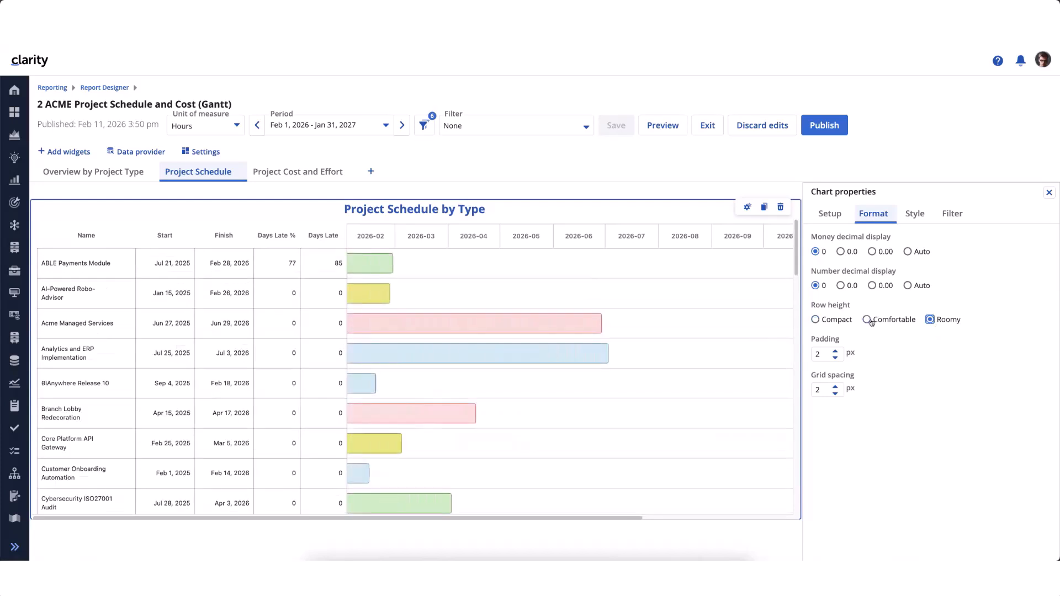
{"action": "left_click", "coordinate": [866, 320]}
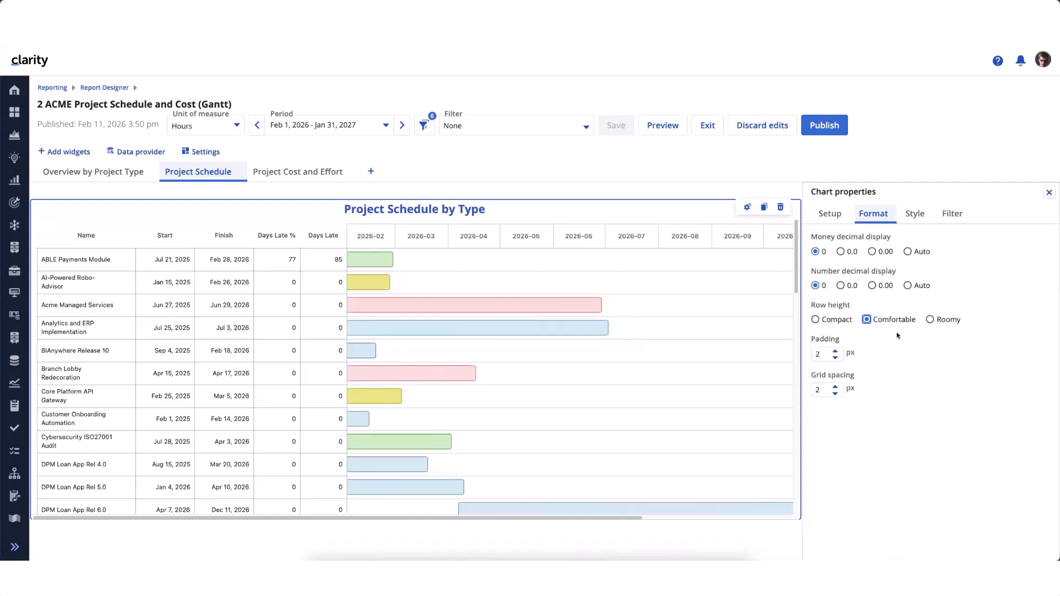
Switch the Gantt colors of the Project Schedule by Type chart to Auto.
{"action": "left_click", "coordinate": [911, 220]}
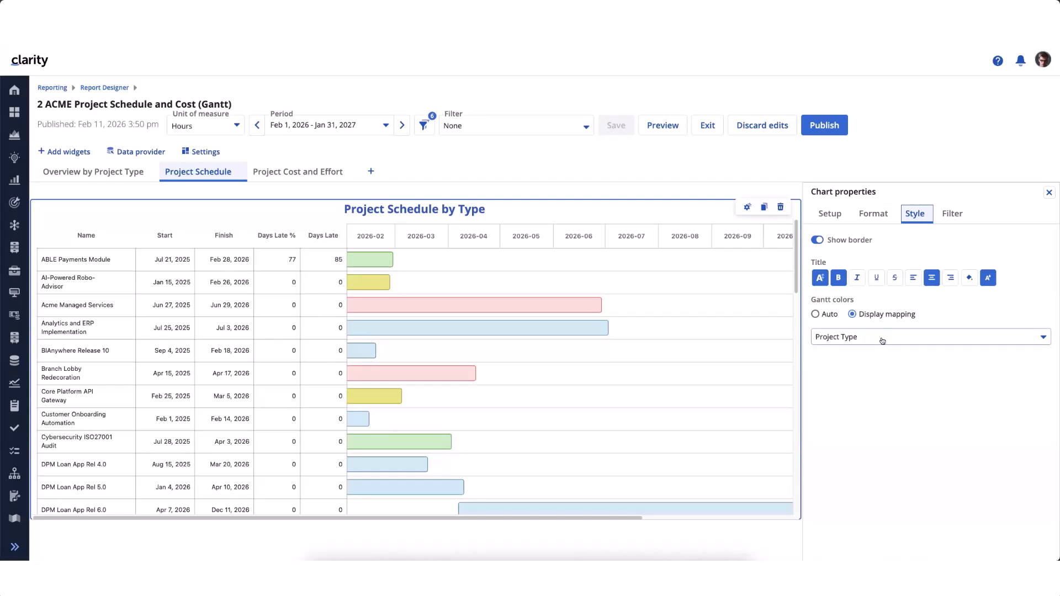
{"action": "left_click", "coordinate": [815, 316]}
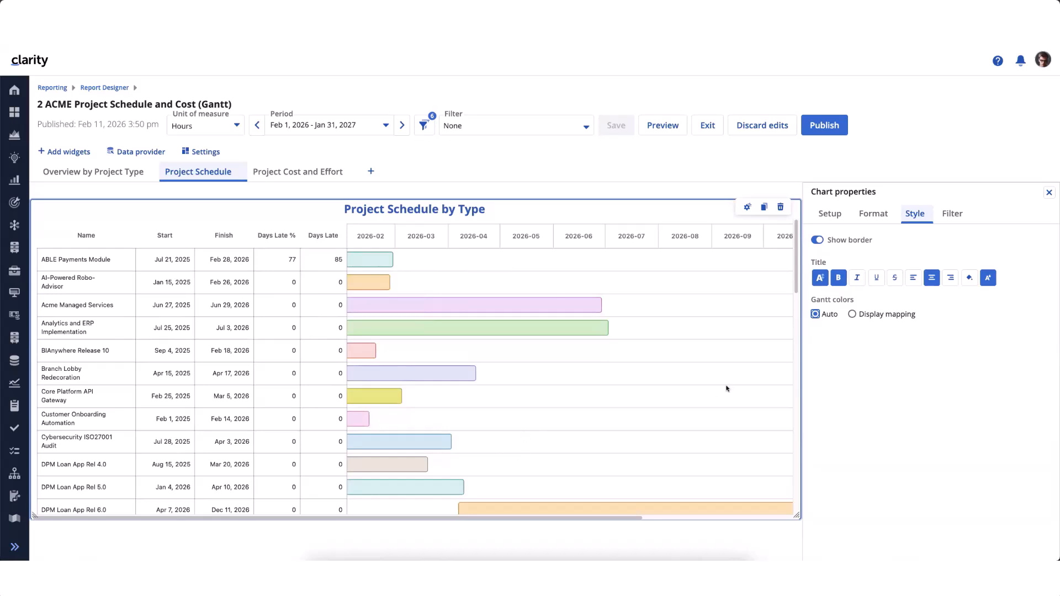
Color the Project Schedule by Type Gantt bars by the Project Type display mapping and set the period to Feb 1, 2025 - Jan 31, 2026.
{"action": "left_click", "coordinate": [853, 314]}
{"action": "left_click", "coordinate": [844, 338]}
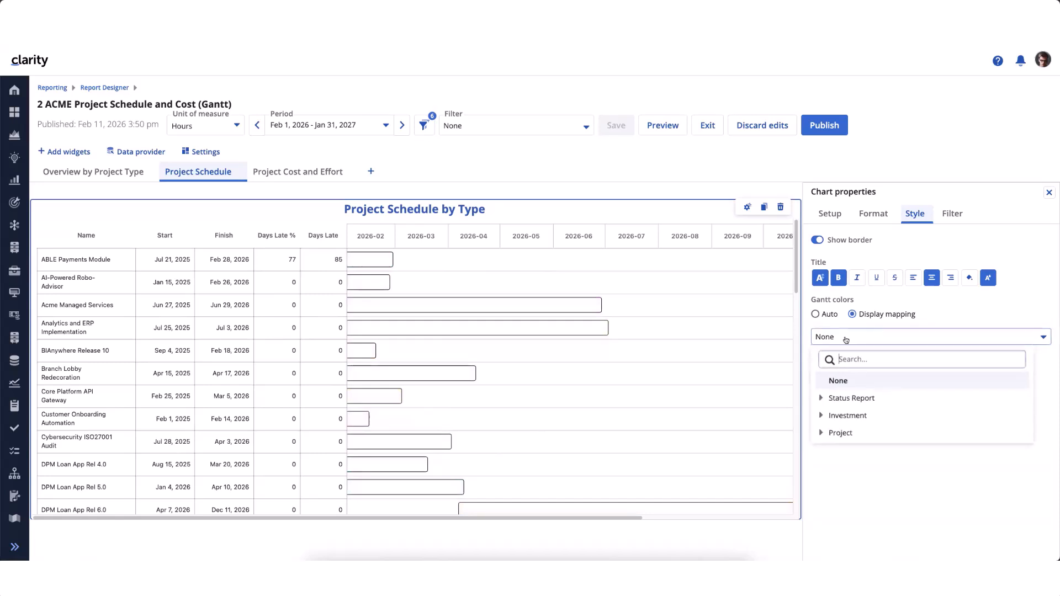
{"action": "type", "text": "t Typ"}
{"action": "type", "text": "e"}
{"action": "left_click", "coordinate": [868, 413]}
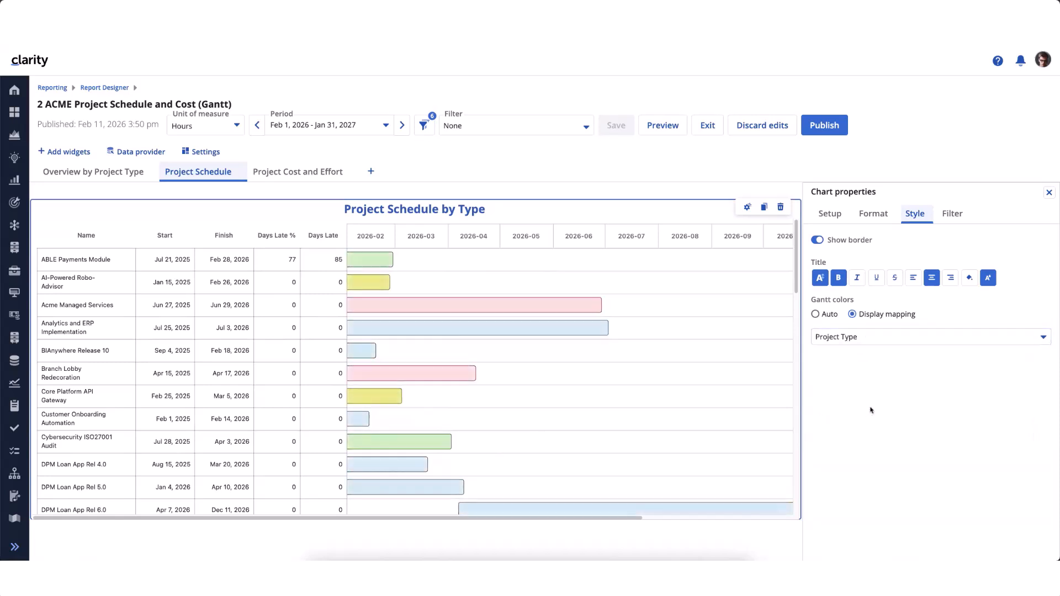
{"action": "left_click", "coordinate": [1049, 191]}
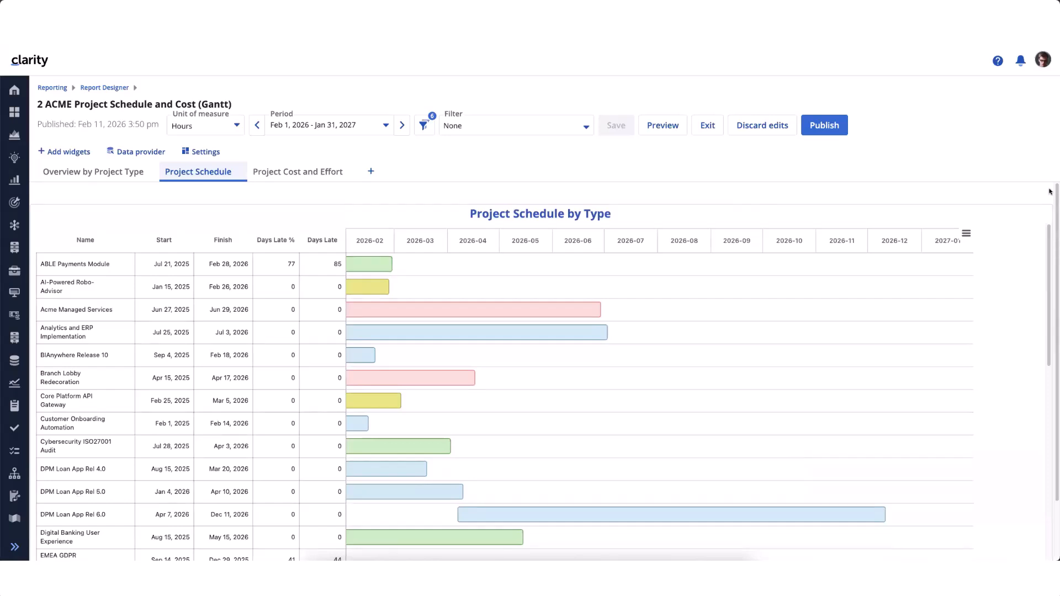
{"action": "left_click", "coordinate": [257, 126]}
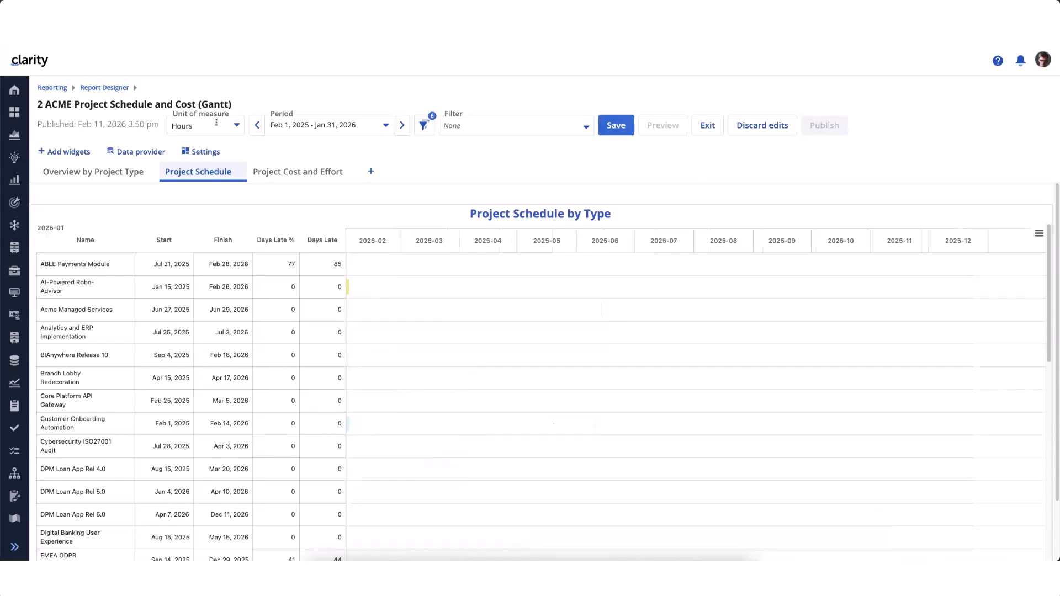
Return to the report list and open 3 ACME Report Designer: Breakdown Dimensions for Bar/Column/Line (Periods OFF) for editing.
{"action": "left_click", "coordinate": [112, 88]}
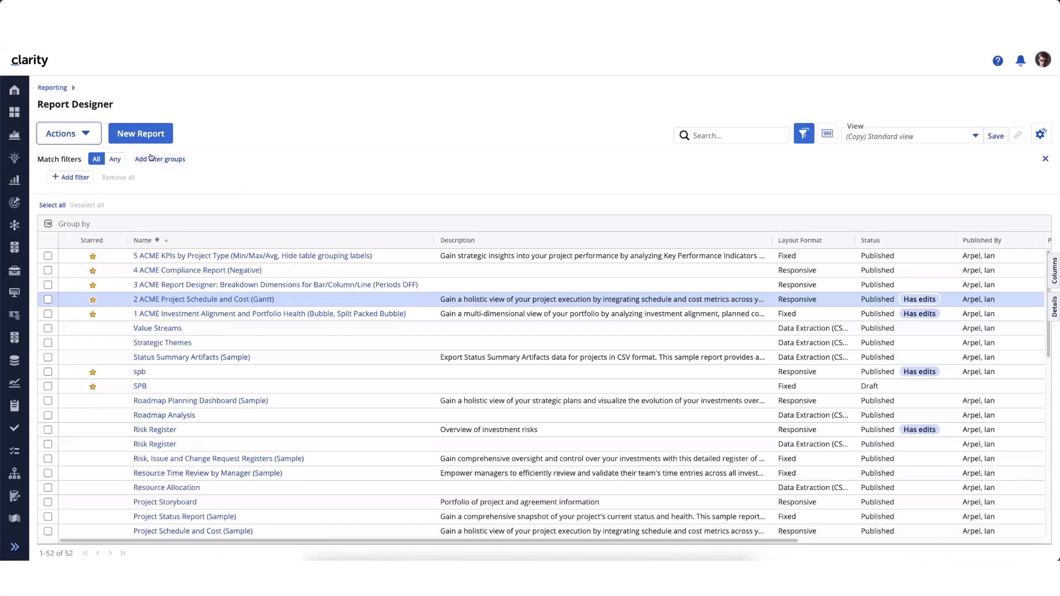
{"action": "left_click", "coordinate": [180, 286]}
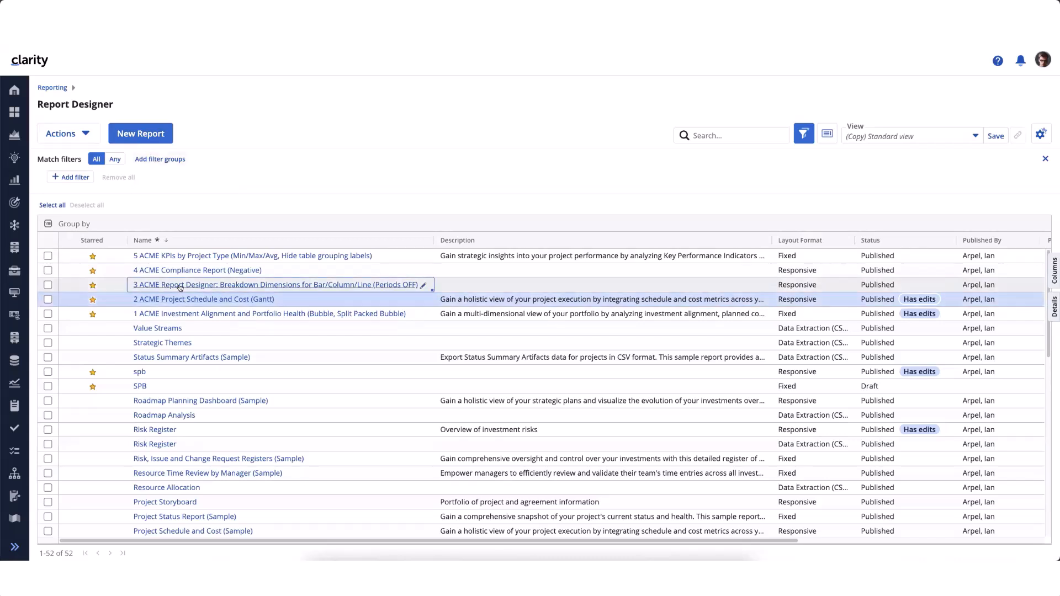
{"action": "left_click", "coordinate": [1035, 113]}
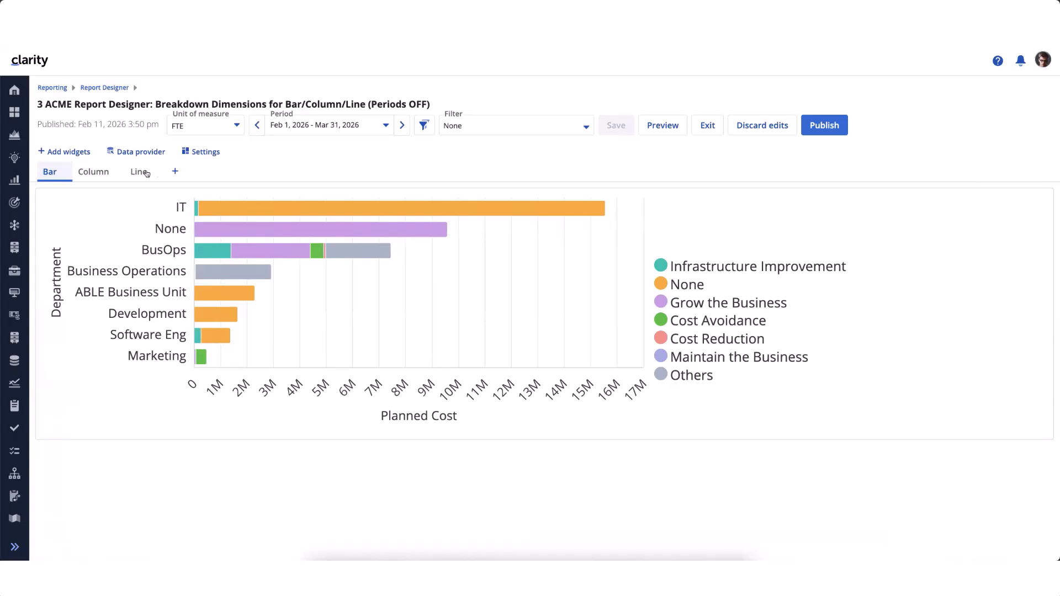
Review the bar chart's setup properties, including its dimension, breakdown dimension, metric and Periods option.
{"action": "mouse_move", "coordinate": [927, 362]}
{"action": "left_click", "coordinate": [928, 339]}
{"action": "left_click", "coordinate": [1030, 345]}
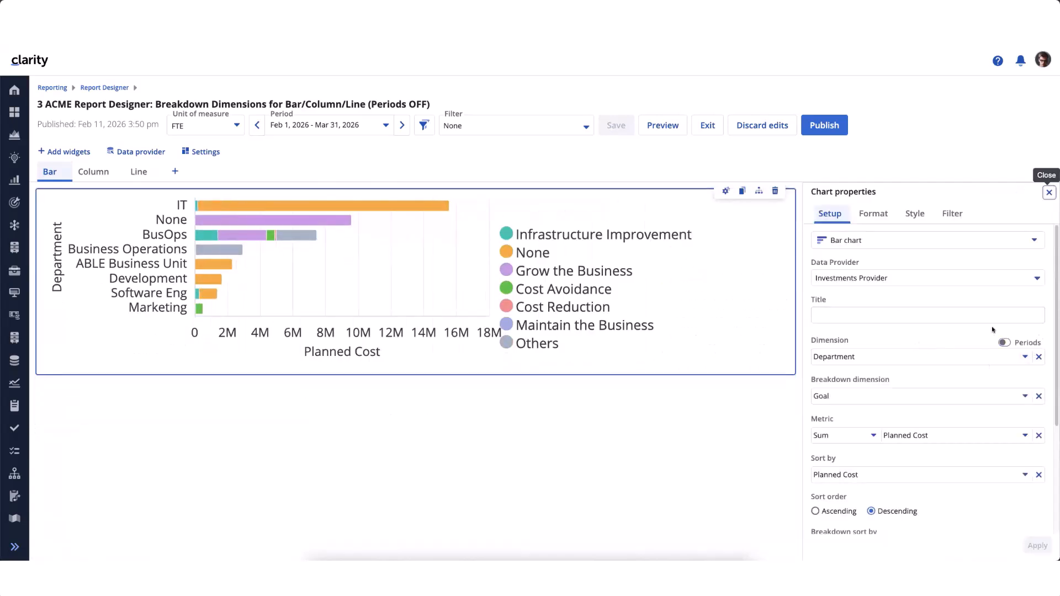
{"action": "left_click", "coordinate": [1003, 352]}
{"action": "left_click", "coordinate": [1049, 192]}
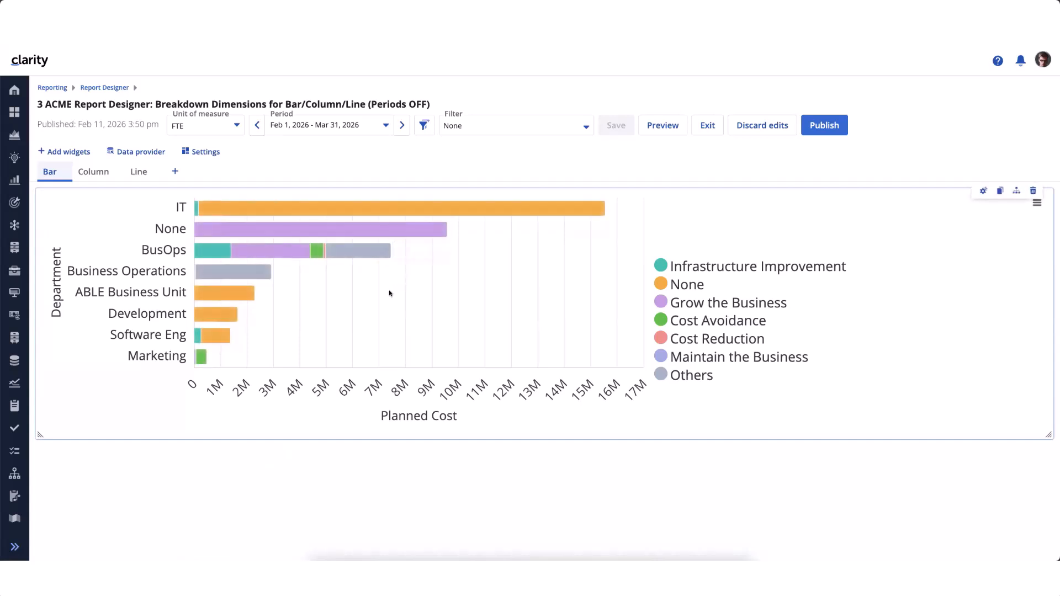
Review the bar chart's metric grouping, maximum bars and maximum breakdown series format settings.
{"action": "left_click", "coordinate": [500, 293]}
{"action": "left_click", "coordinate": [876, 214]}
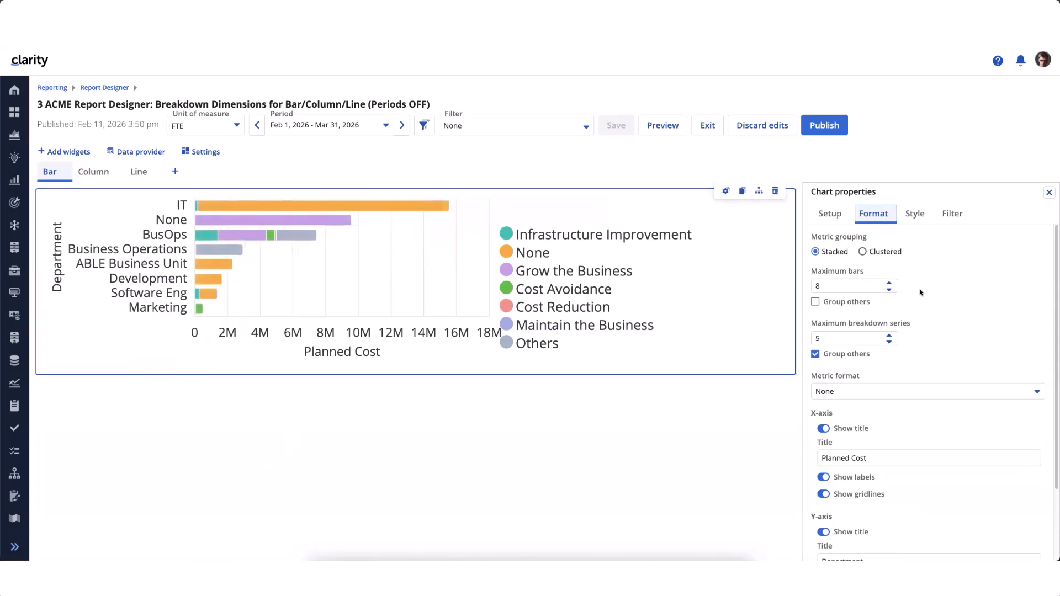
{"action": "left_click", "coordinate": [1049, 192]}
Review the column chart's setup and format properties, including its breakdown dimension and maximum breakdown series.
{"action": "left_click", "coordinate": [105, 171]}
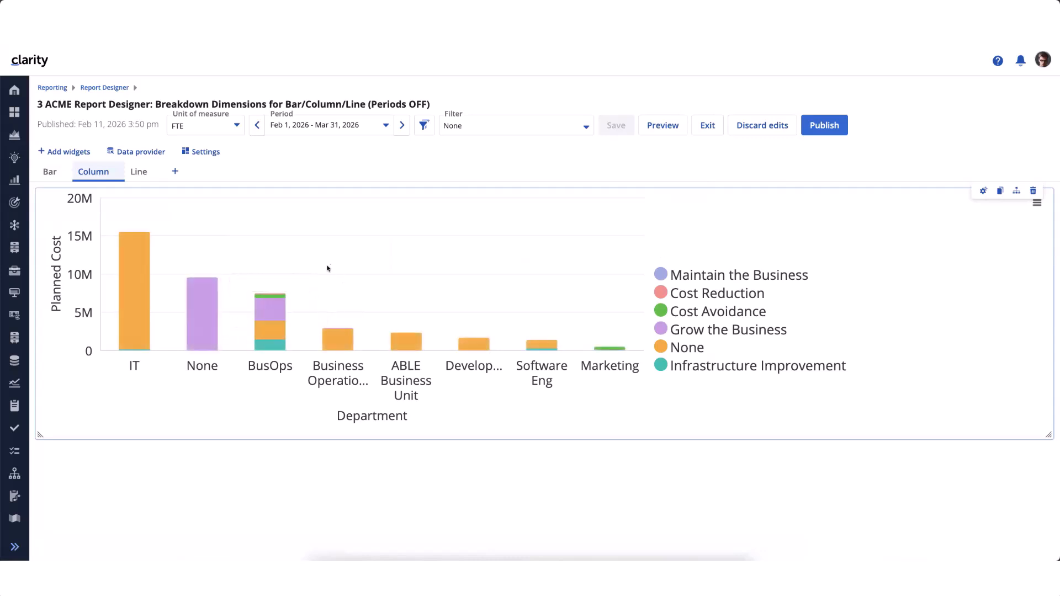
{"action": "left_click", "coordinate": [917, 205]}
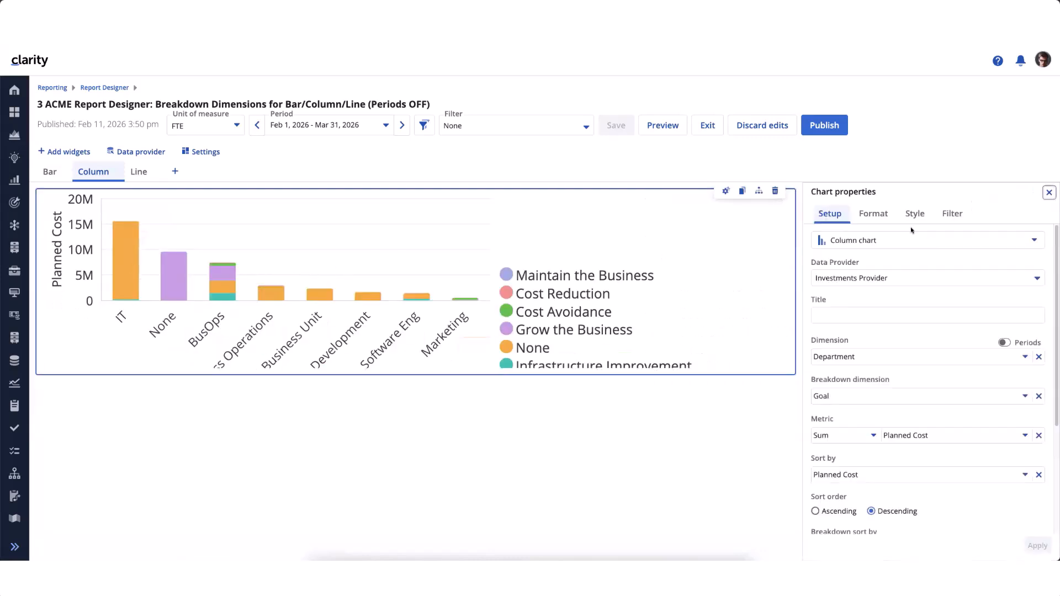
{"action": "left_click", "coordinate": [873, 214]}
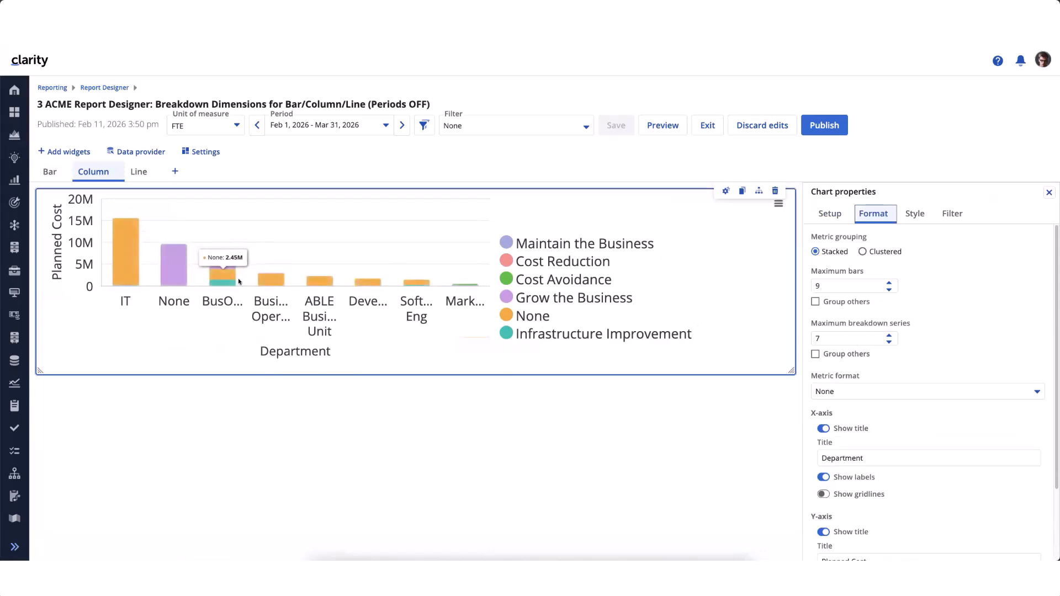
Review the line chart's setup and format properties, including its breakdown dimension, maximum points and maximum breakdown lines.
{"action": "left_click", "coordinate": [141, 173]}
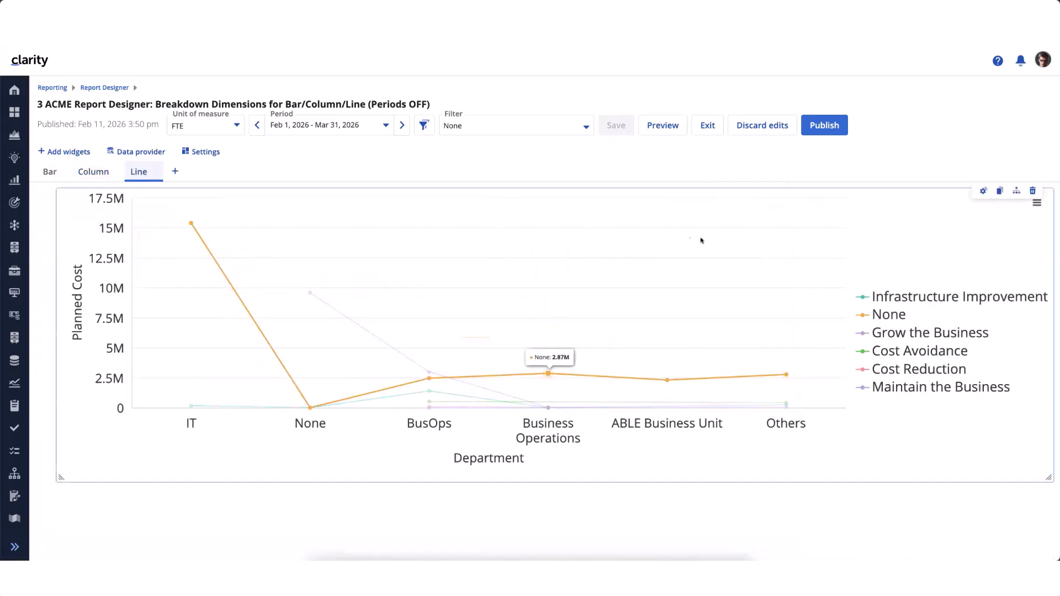
{"action": "left_click", "coordinate": [896, 206]}
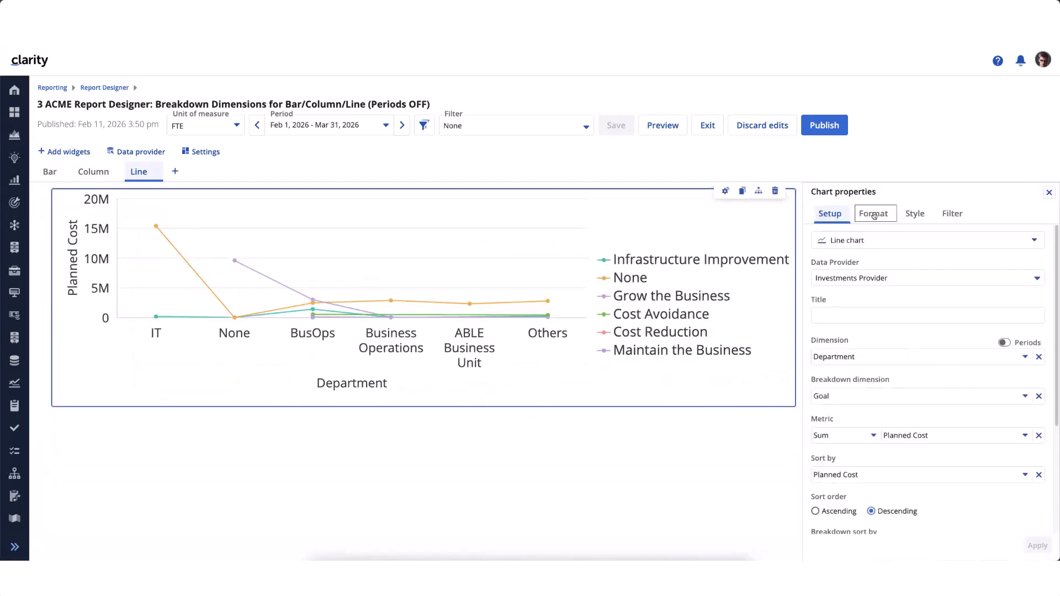
{"action": "left_click", "coordinate": [874, 215]}
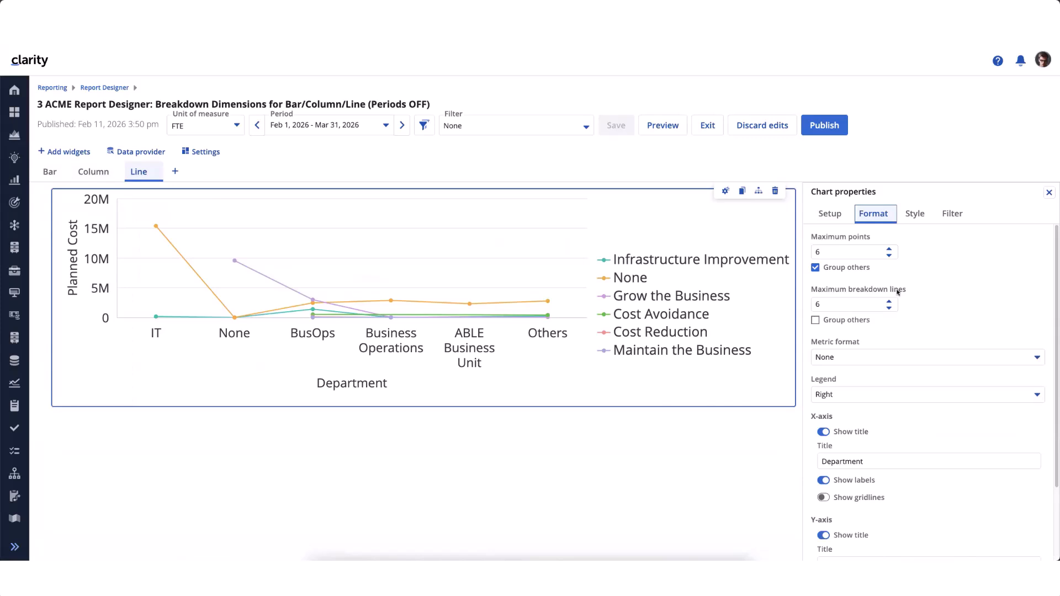
{"action": "left_click", "coordinate": [1049, 192]}
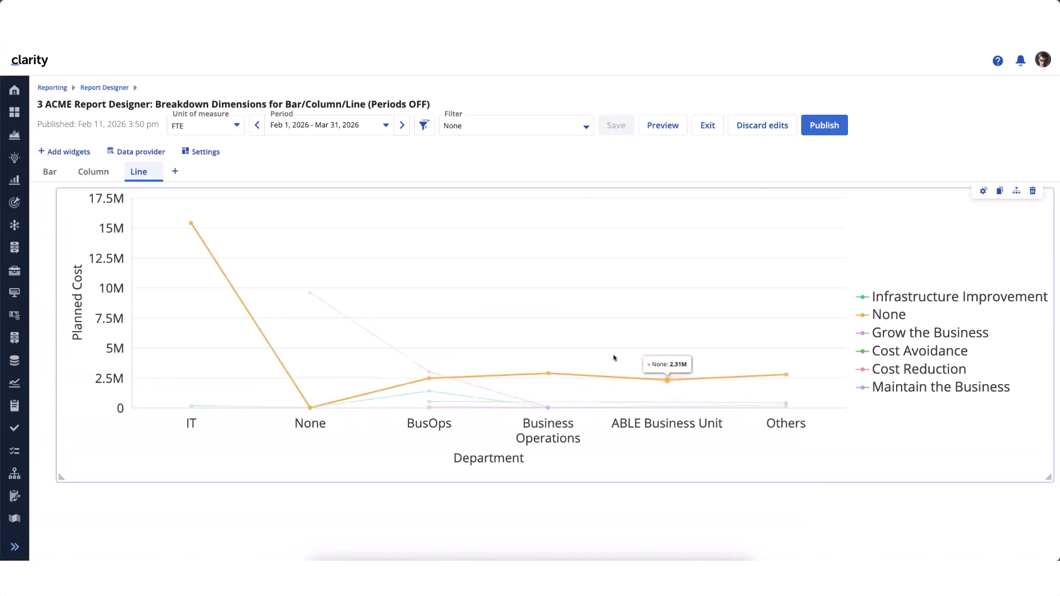
{"action": "left_click", "coordinate": [735, 304]}
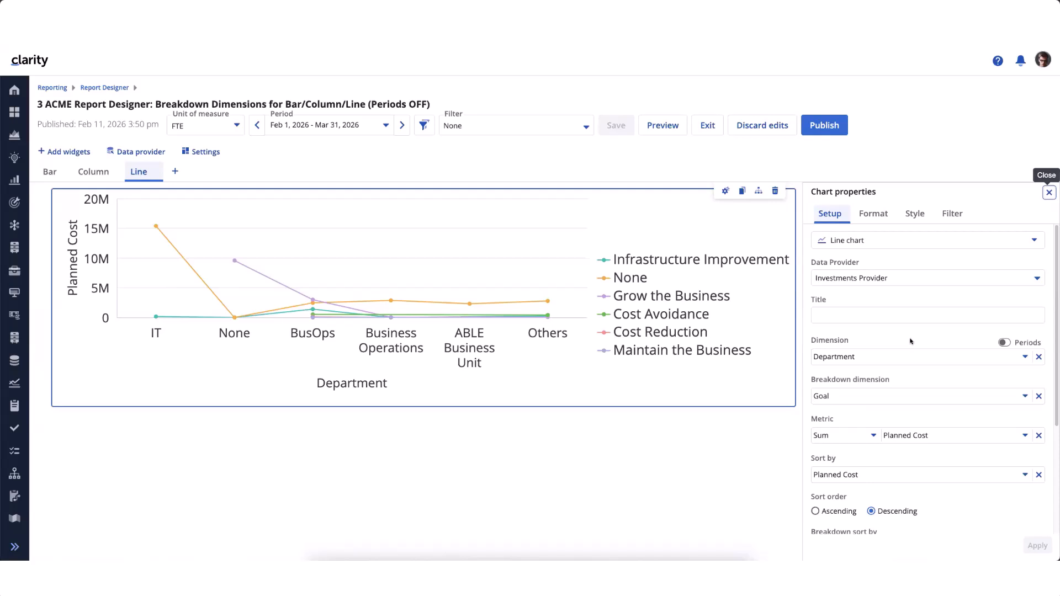
{"action": "left_click", "coordinate": [1049, 192]}
Return to the report list and open 4 ACME Compliance Report (Negative) for editing.
{"action": "left_click", "coordinate": [98, 89]}
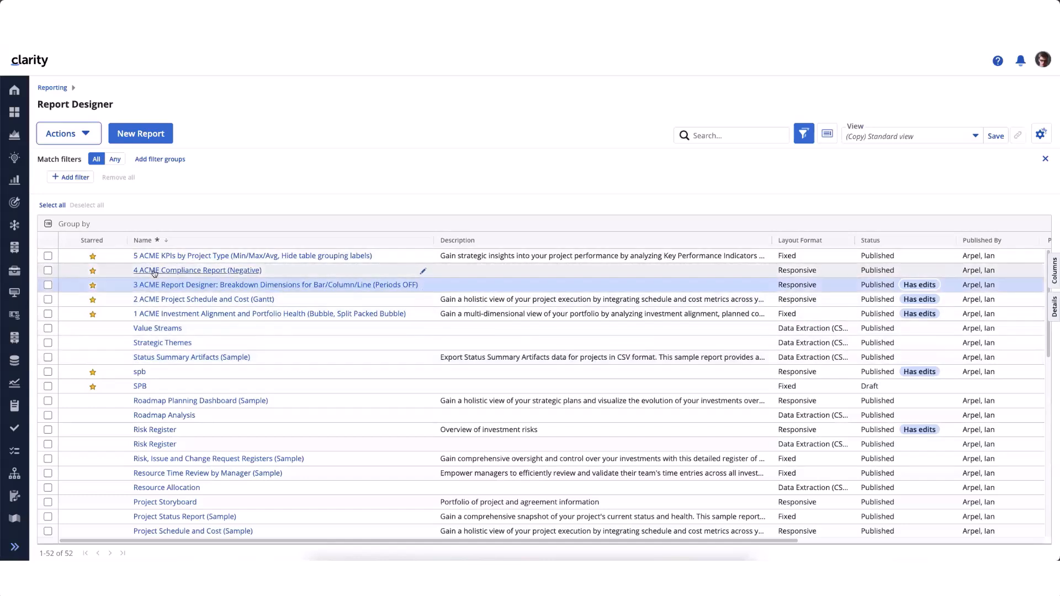
{"action": "left_click", "coordinate": [155, 271]}
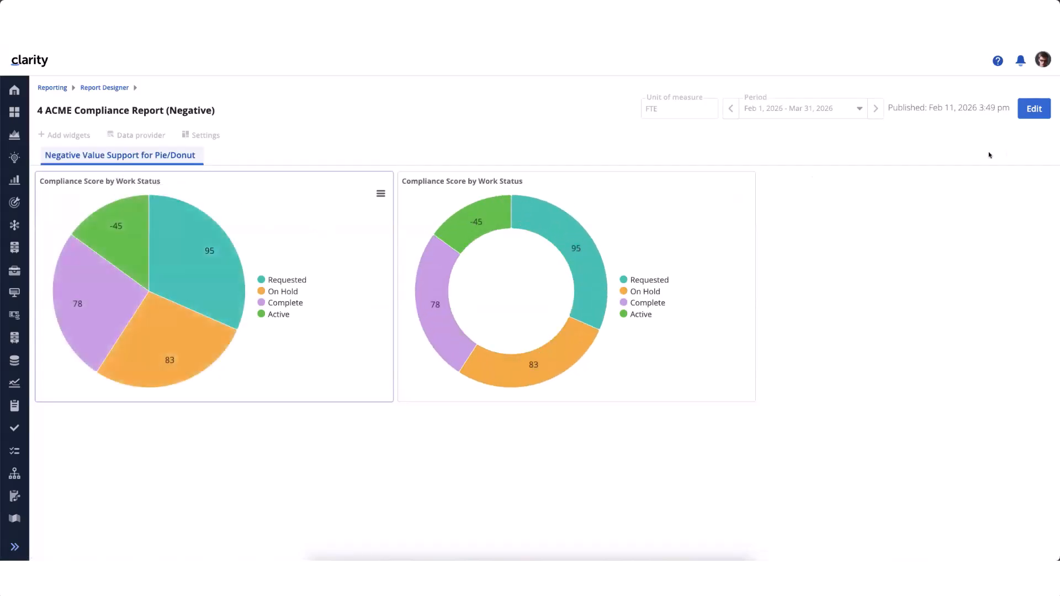
{"action": "left_click", "coordinate": [1032, 113]}
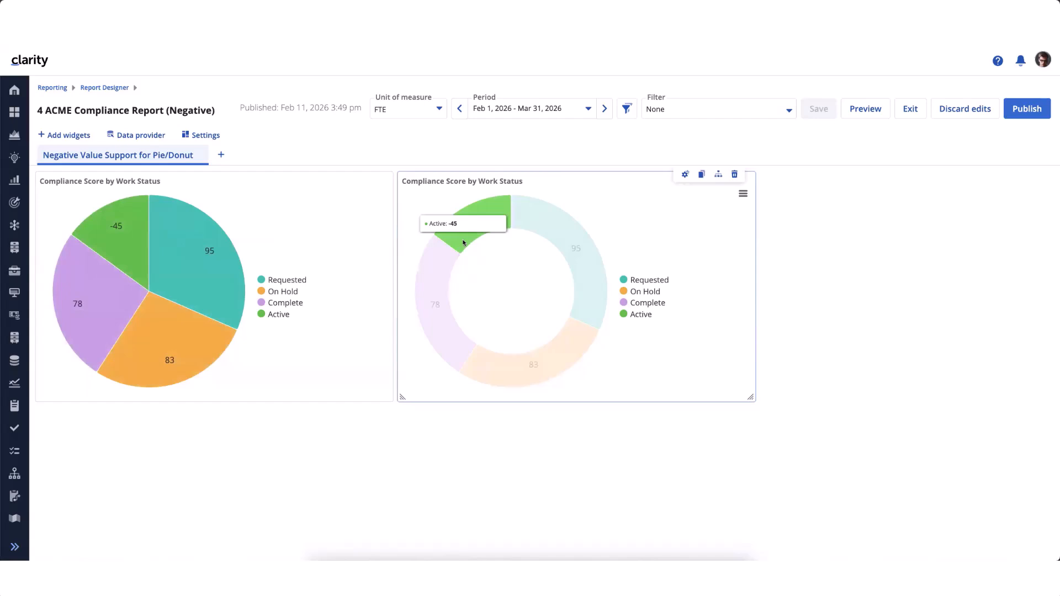
Return to the report list and open 5 ACME KPIs by Project Type (Min/Max/Avg, Hide table grouping labels) for editing.
{"action": "left_click", "coordinate": [93, 88]}
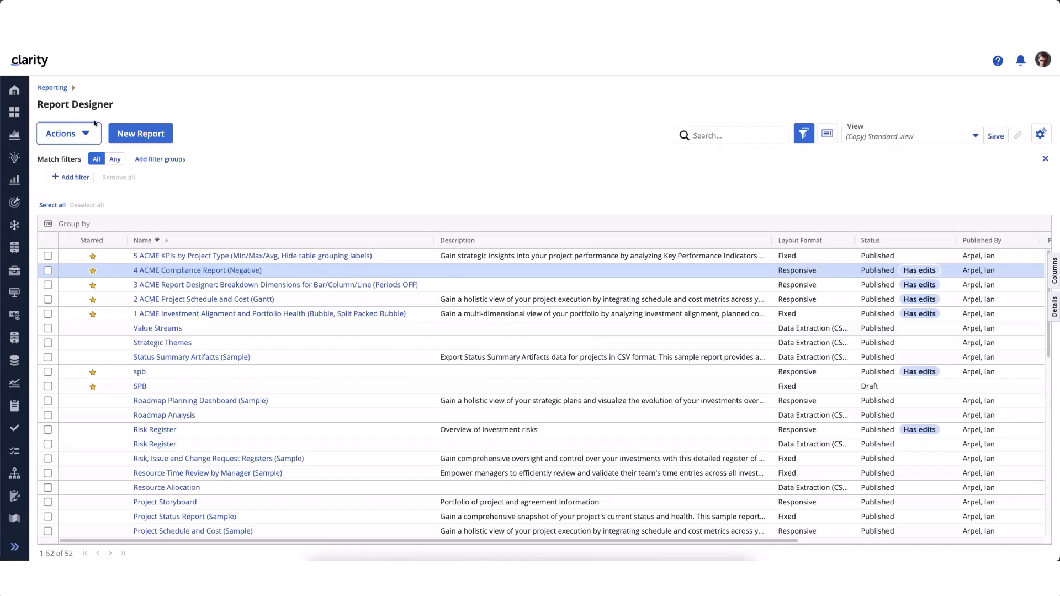
{"action": "left_click", "coordinate": [158, 257]}
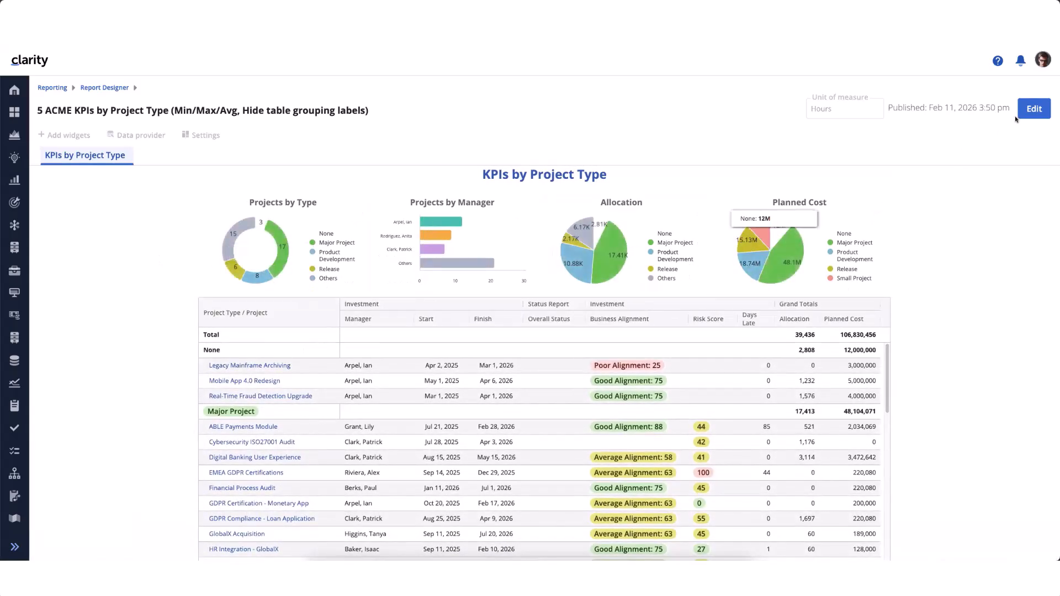
{"action": "left_click", "coordinate": [1034, 109]}
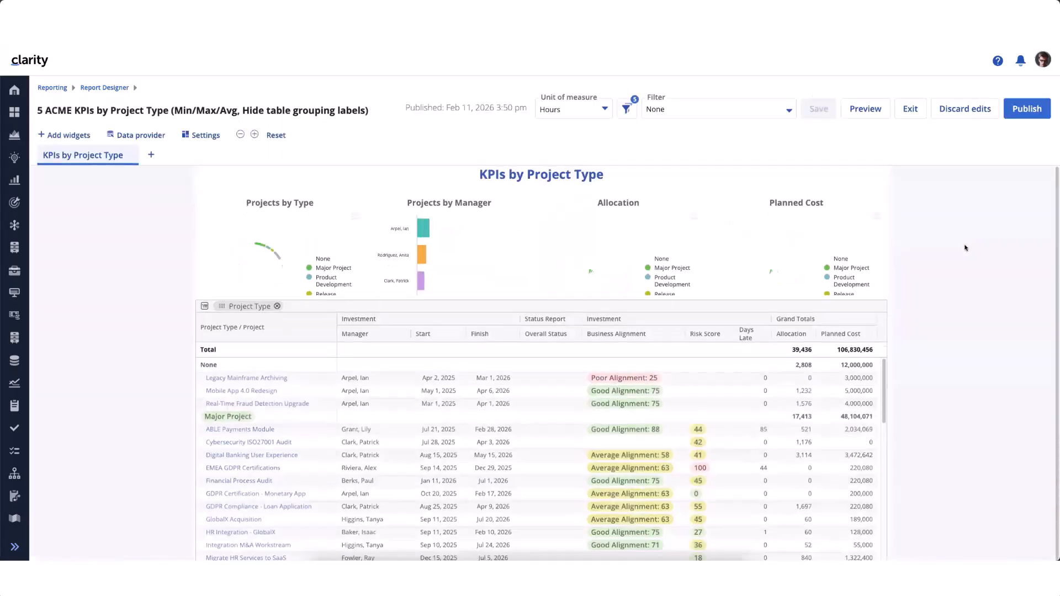
Examine the metric aggregation choices of the Planned Cost pie chart and the Projects by Type donut chart.
{"action": "left_click", "coordinate": [814, 230]}
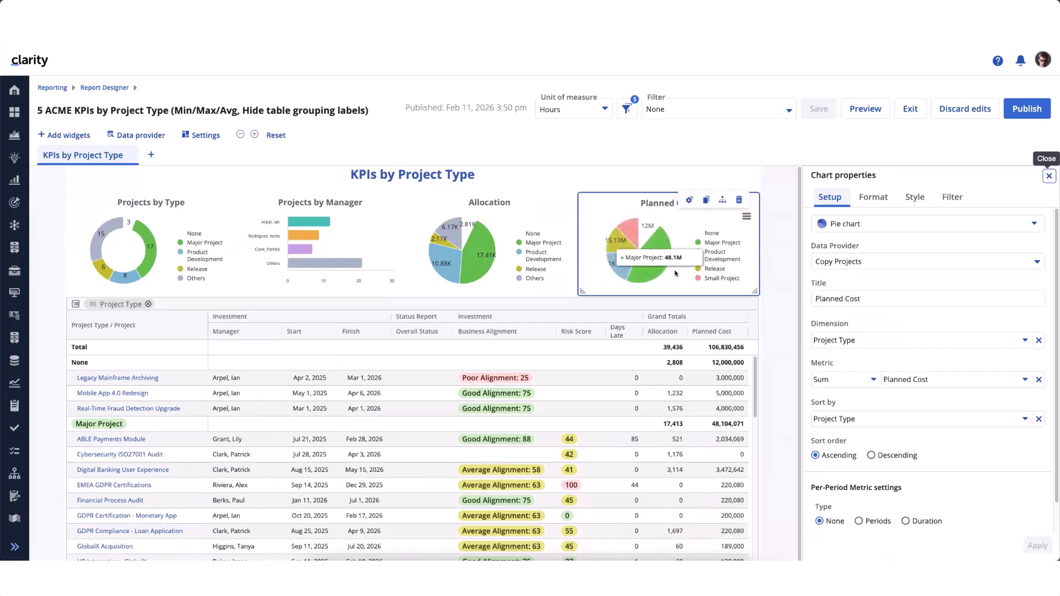
{"action": "left_click", "coordinate": [872, 380]}
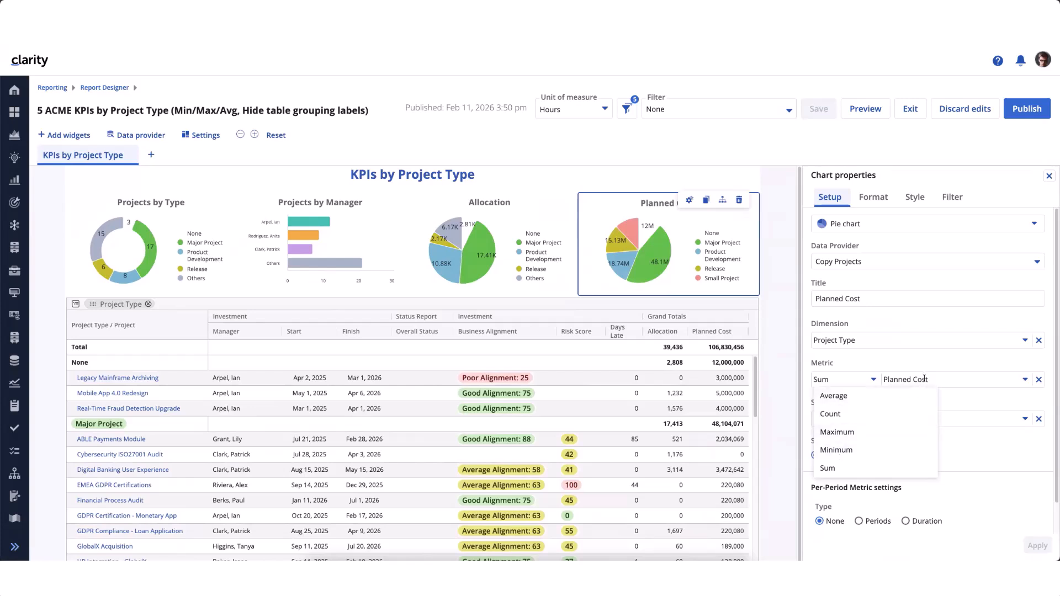
{"action": "left_click", "coordinate": [159, 218]}
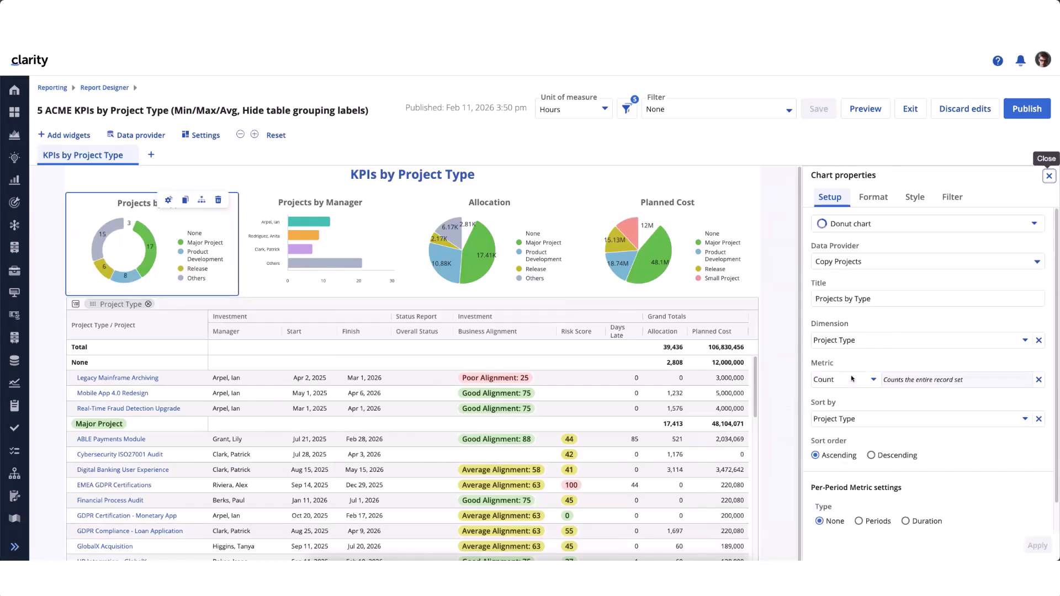
{"action": "left_click", "coordinate": [871, 380]}
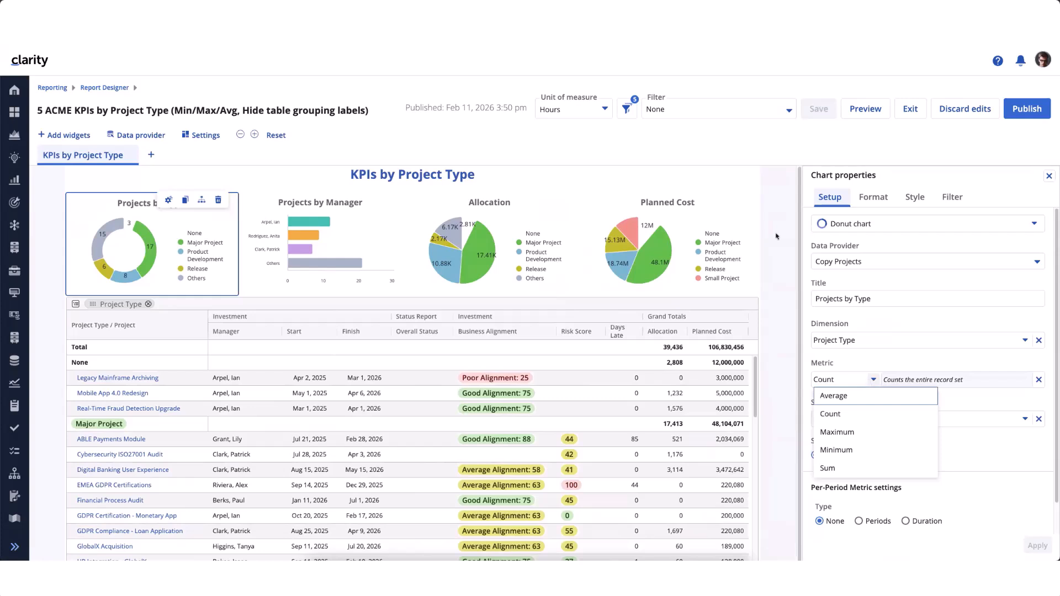
Preview the KPIs by Project Type report.
{"action": "left_click", "coordinate": [740, 188]}
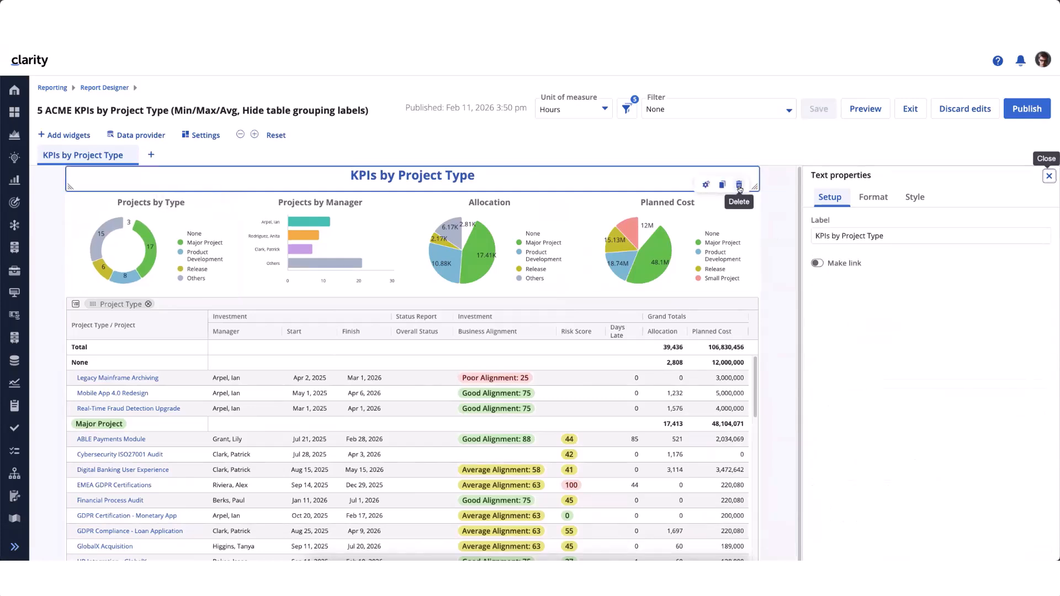
{"action": "left_click", "coordinate": [1049, 176]}
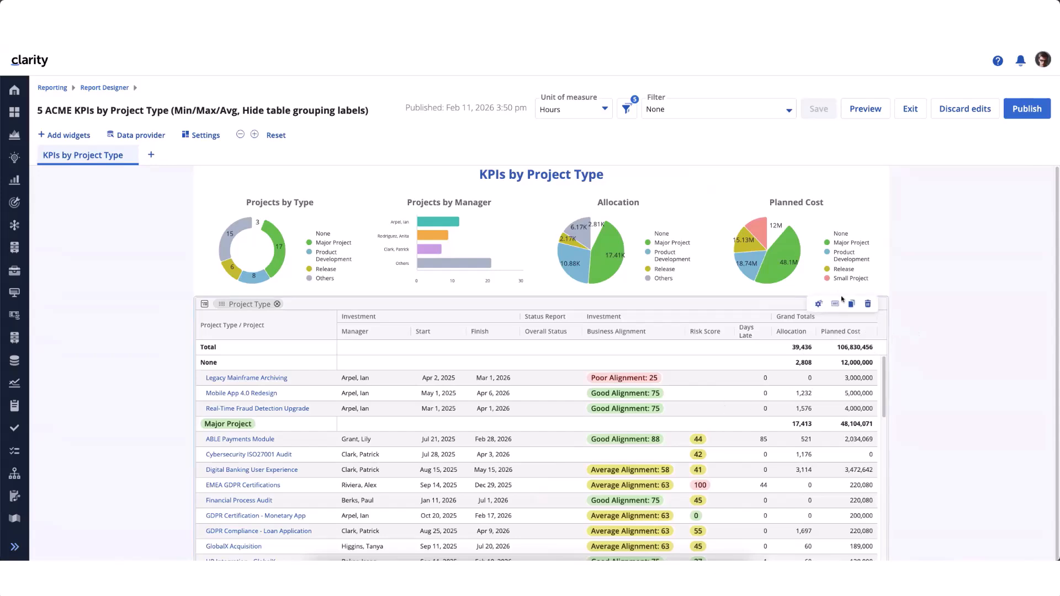
{"action": "left_click", "coordinate": [864, 109]}
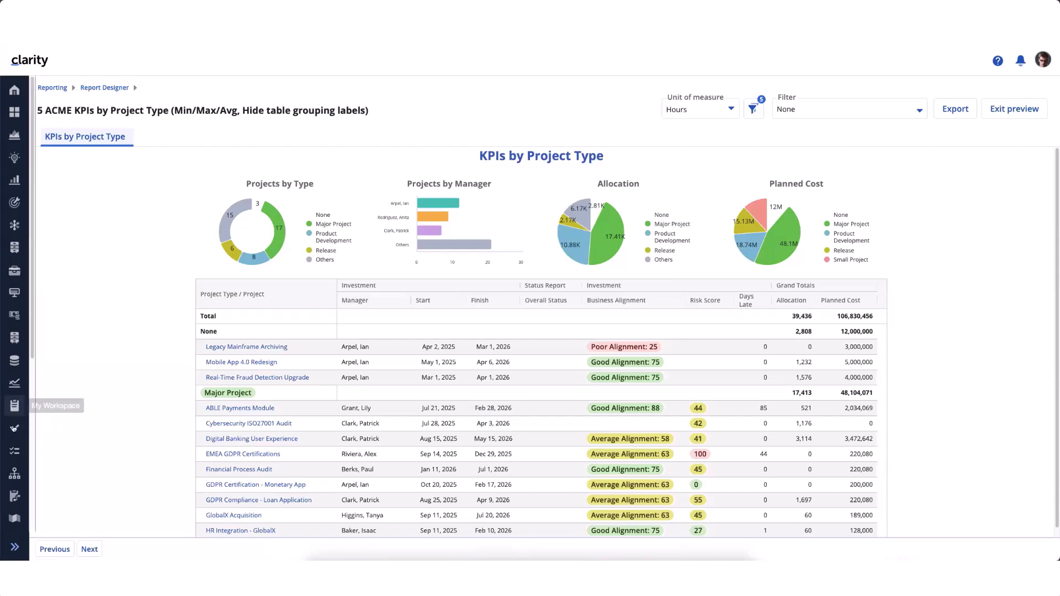
Open the Feature Toggles administration page and inspect the Enabled setting of Hide 'Object Grouping' labels in headers of Reporting Table widgets.
{"action": "scroll", "coordinate": [13, 431], "scroll_direction": "down", "scroll_amount": 5}
{"action": "left_click", "coordinate": [11, 491]}
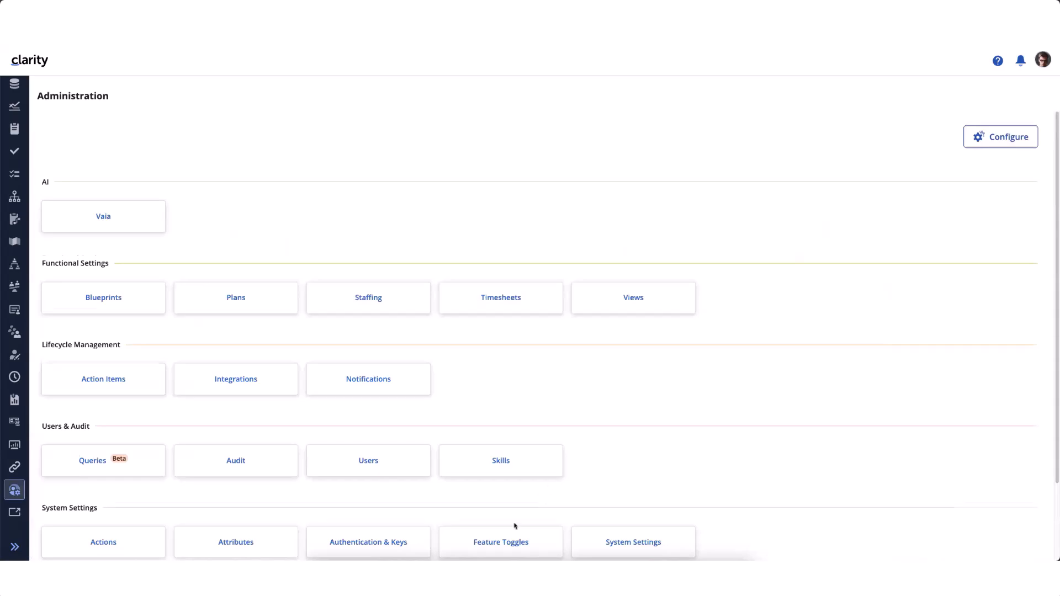
{"action": "scroll", "coordinate": [519, 474], "scroll_direction": "down", "scroll_amount": 3}
{"action": "left_click", "coordinate": [502, 452]}
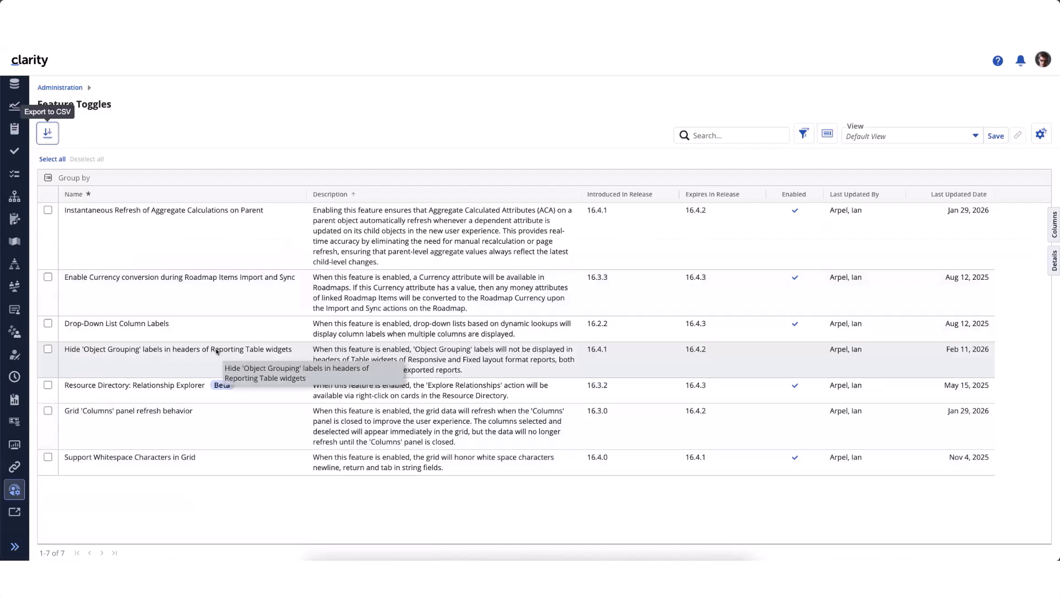
{"action": "left_click", "coordinate": [795, 352]}
{"action": "left_click", "coordinate": [795, 352]}
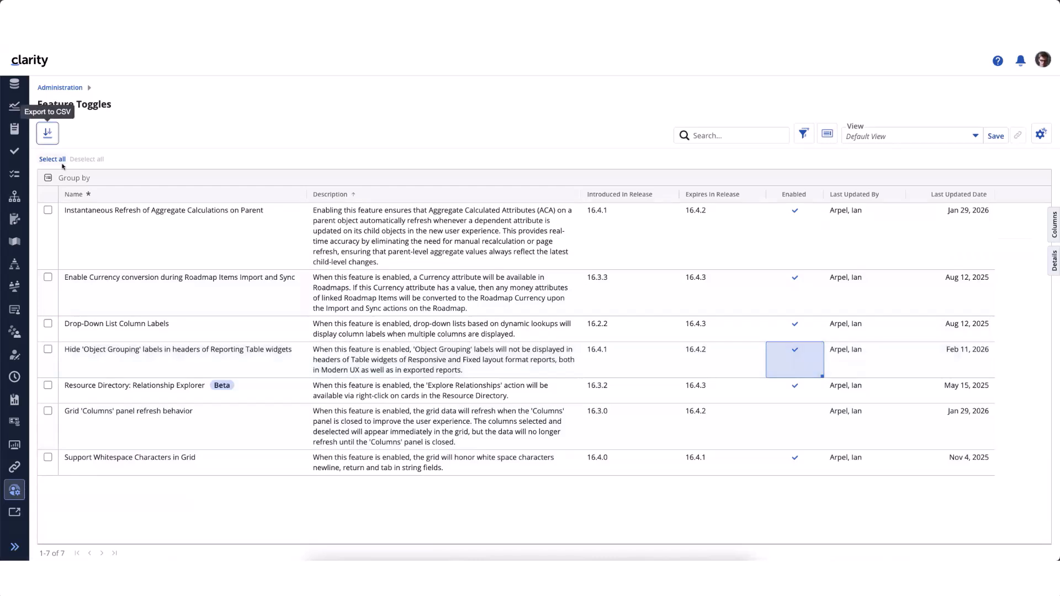
{"action": "scroll", "coordinate": [26, 228], "scroll_direction": "up", "scroll_amount": 5}
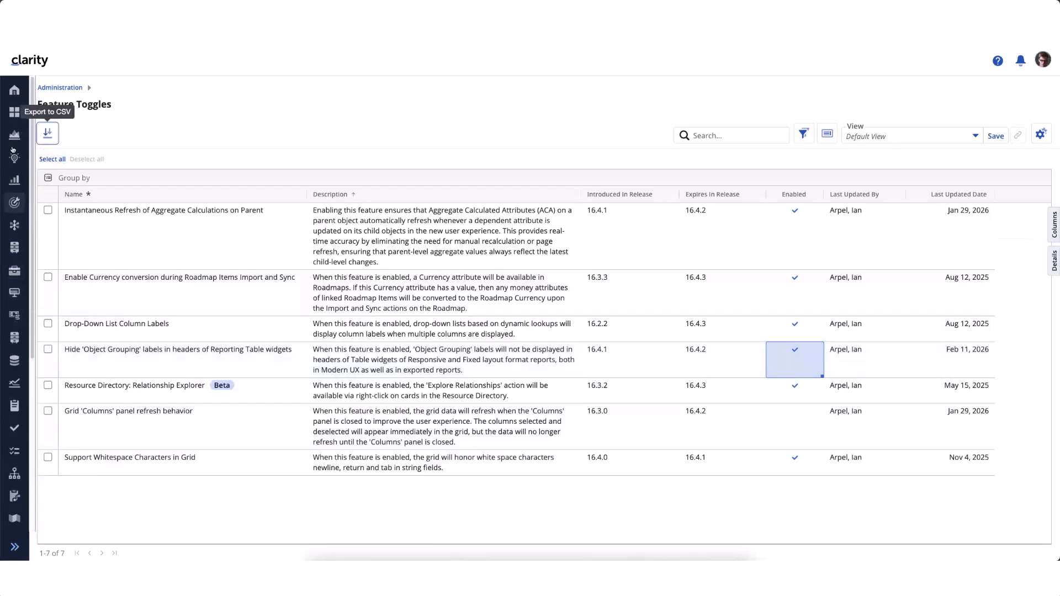
Return to the Report Designer list and open 5 ACME KPIs by Project Type (Min/Max/Avg, Hide table grouping labels) for editing.
{"action": "scroll", "coordinate": [23, 407], "scroll_direction": "down", "scroll_amount": 5}
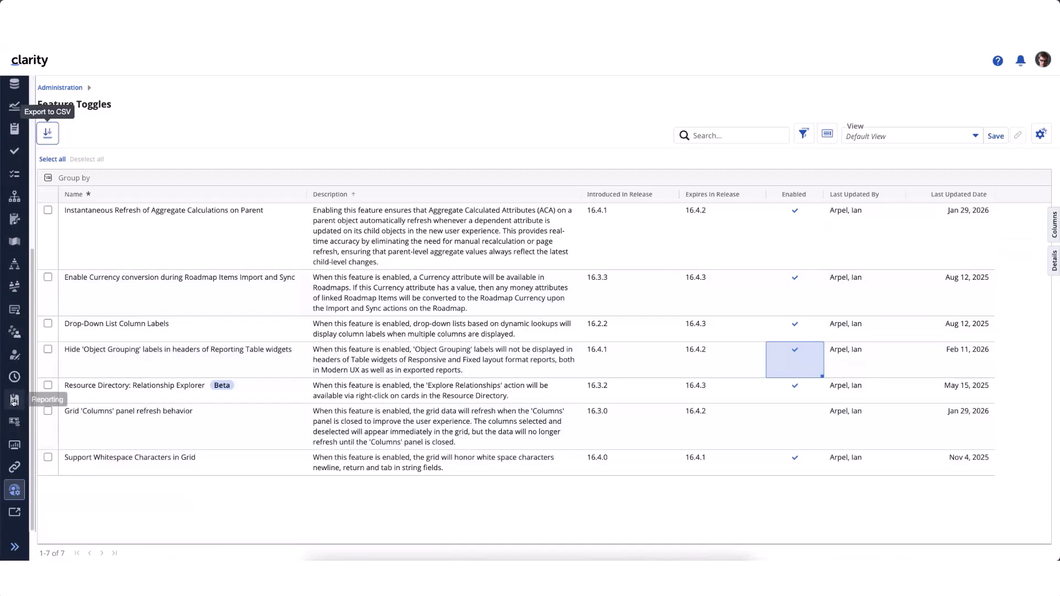
{"action": "left_click", "coordinate": [14, 399]}
{"action": "left_click", "coordinate": [257, 141]}
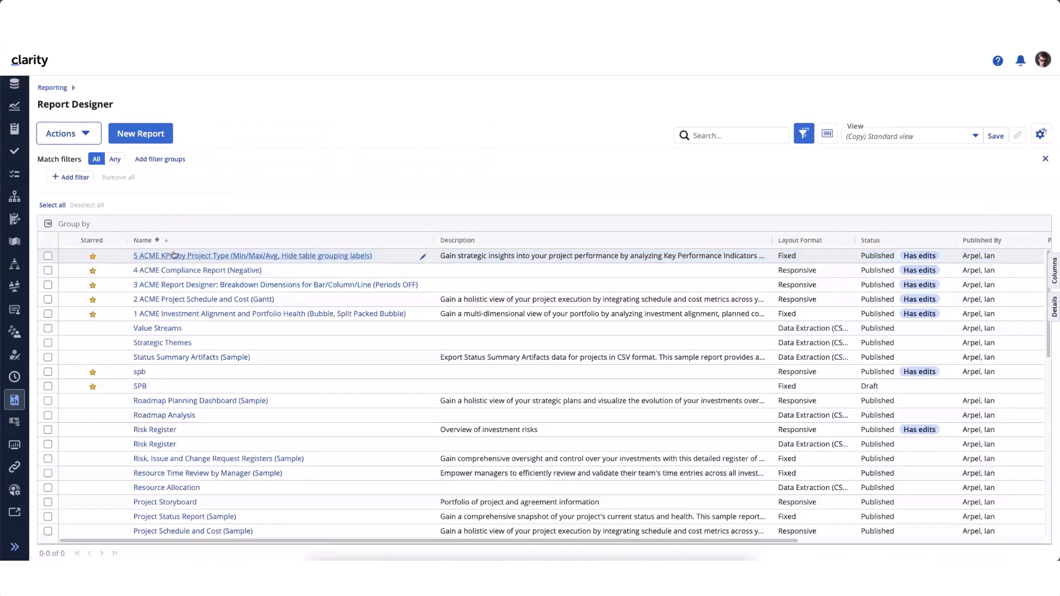
{"action": "left_click", "coordinate": [173, 256]}
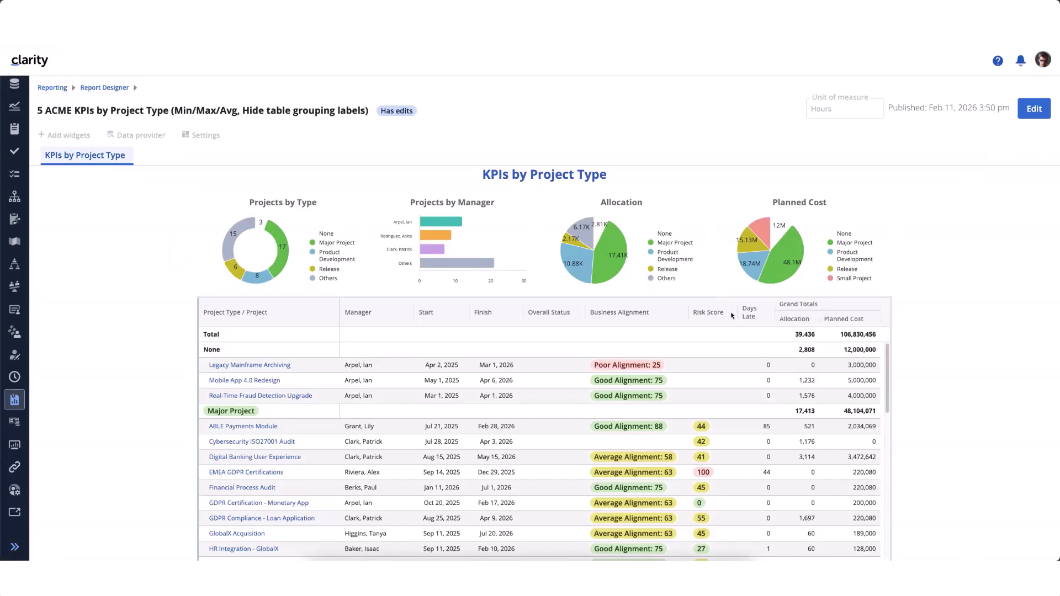
{"action": "left_click", "coordinate": [1032, 114]}
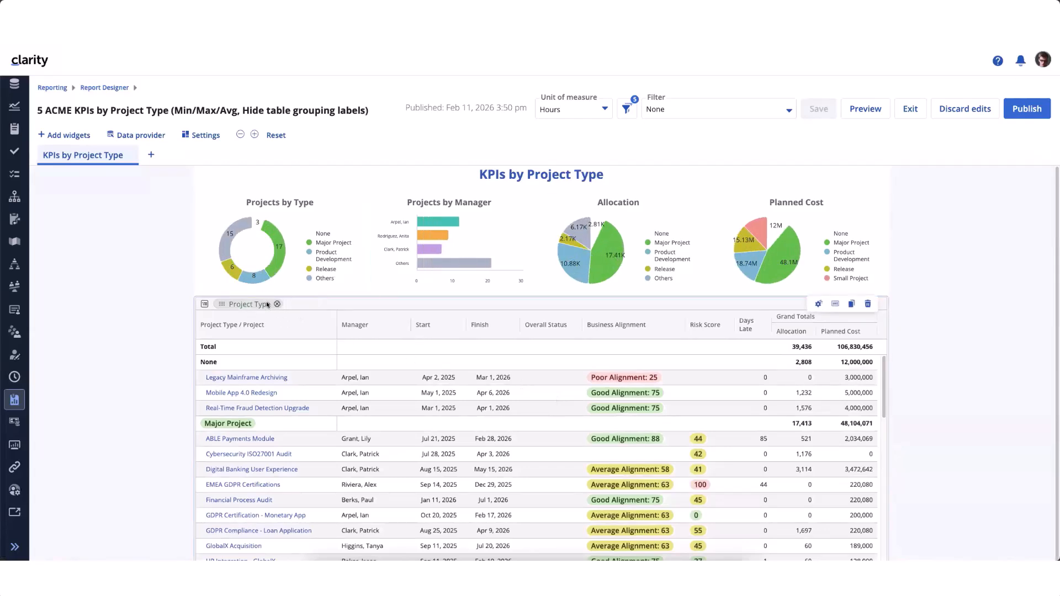
Preview the report through its next page, then switch to the exported Copy KPIs by Project Type (Sample) presentation in PowerPoint.
{"action": "left_click", "coordinate": [866, 110]}
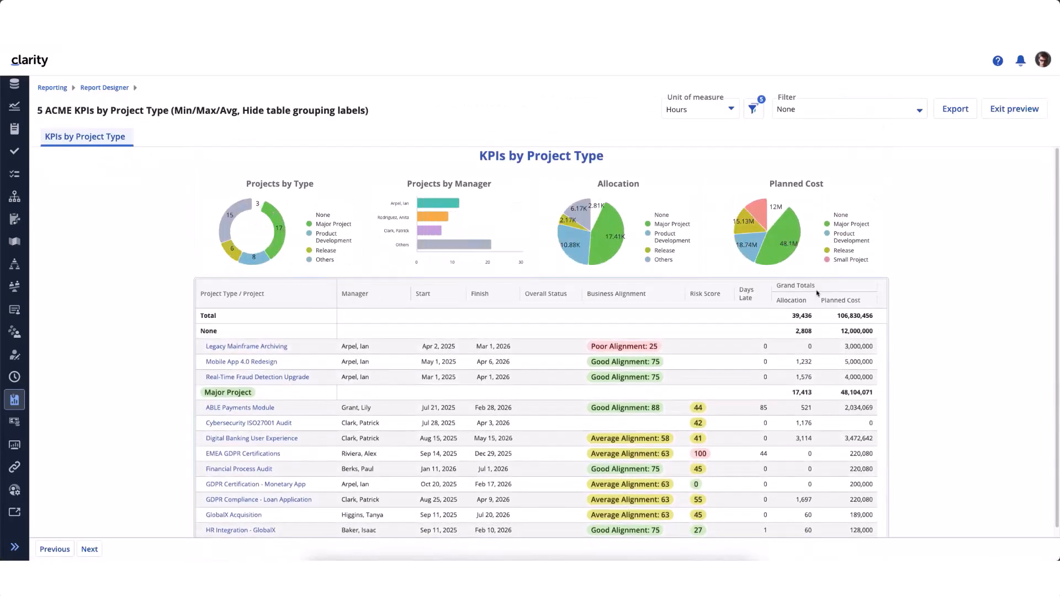
{"action": "left_click", "coordinate": [96, 555]}
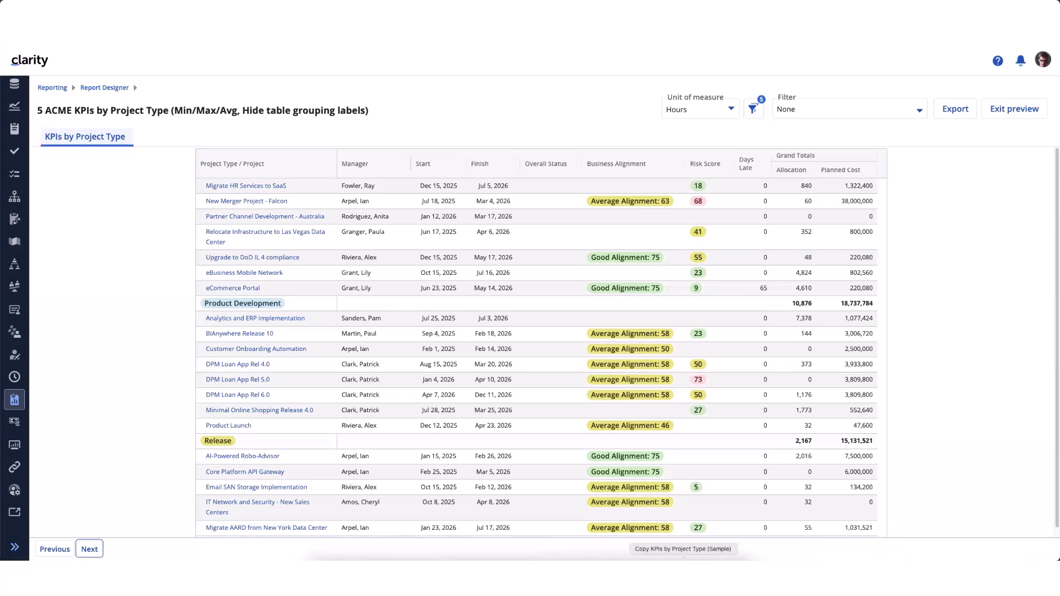
{"action": "left_click", "coordinate": [683, 574]}
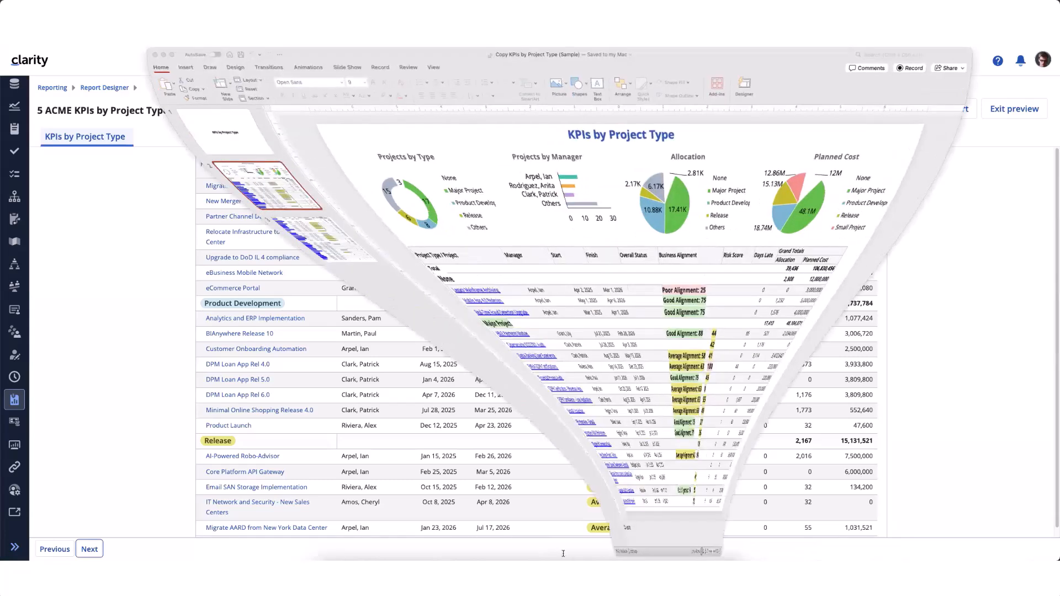